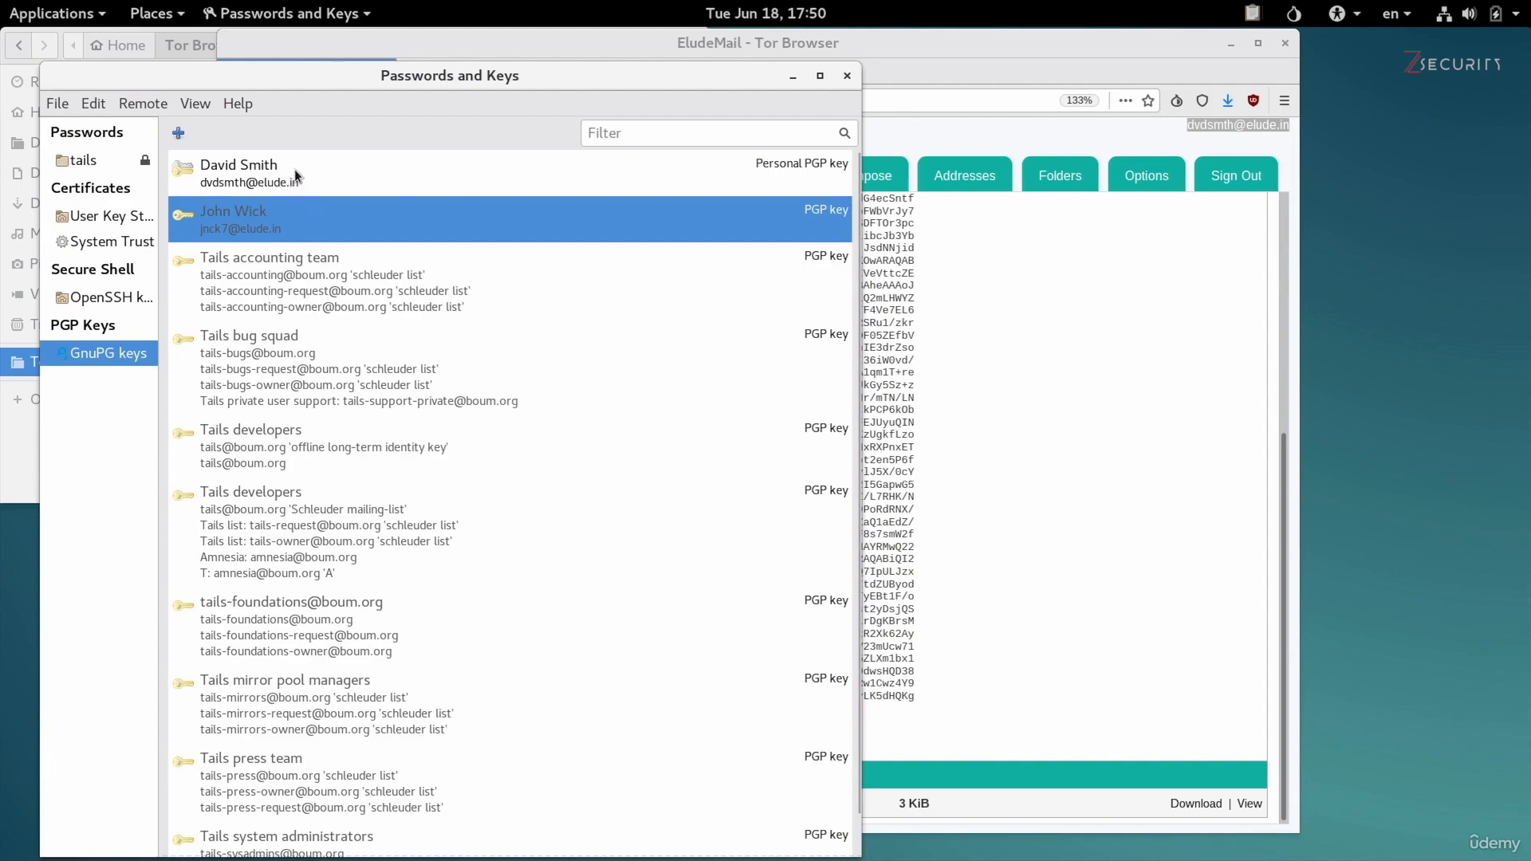
Close the key manager and open a blank document in Text Editor.
left_click(300, 177)
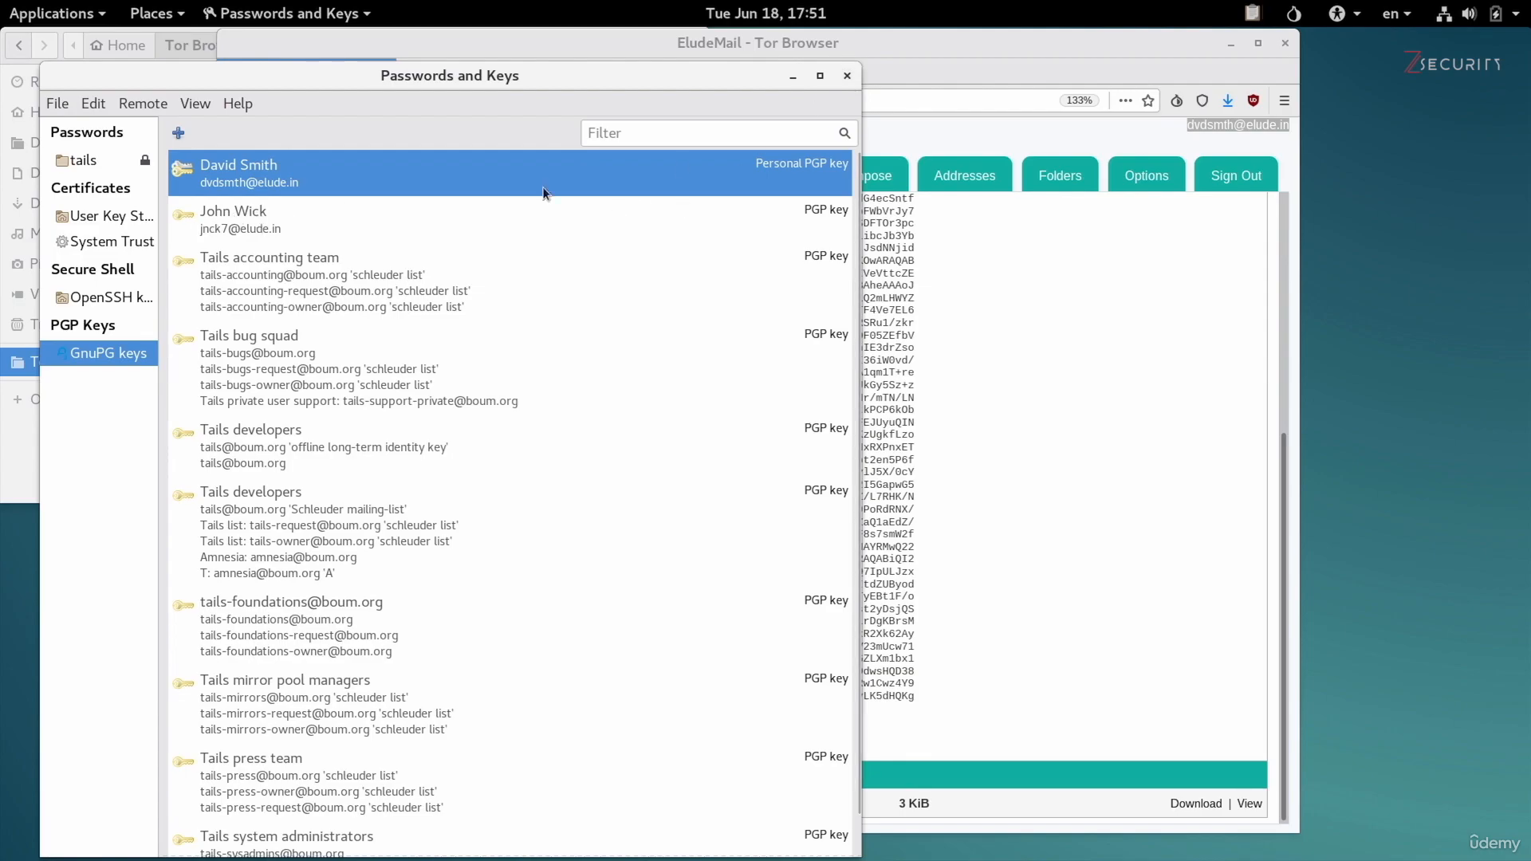
left_click(848, 75)
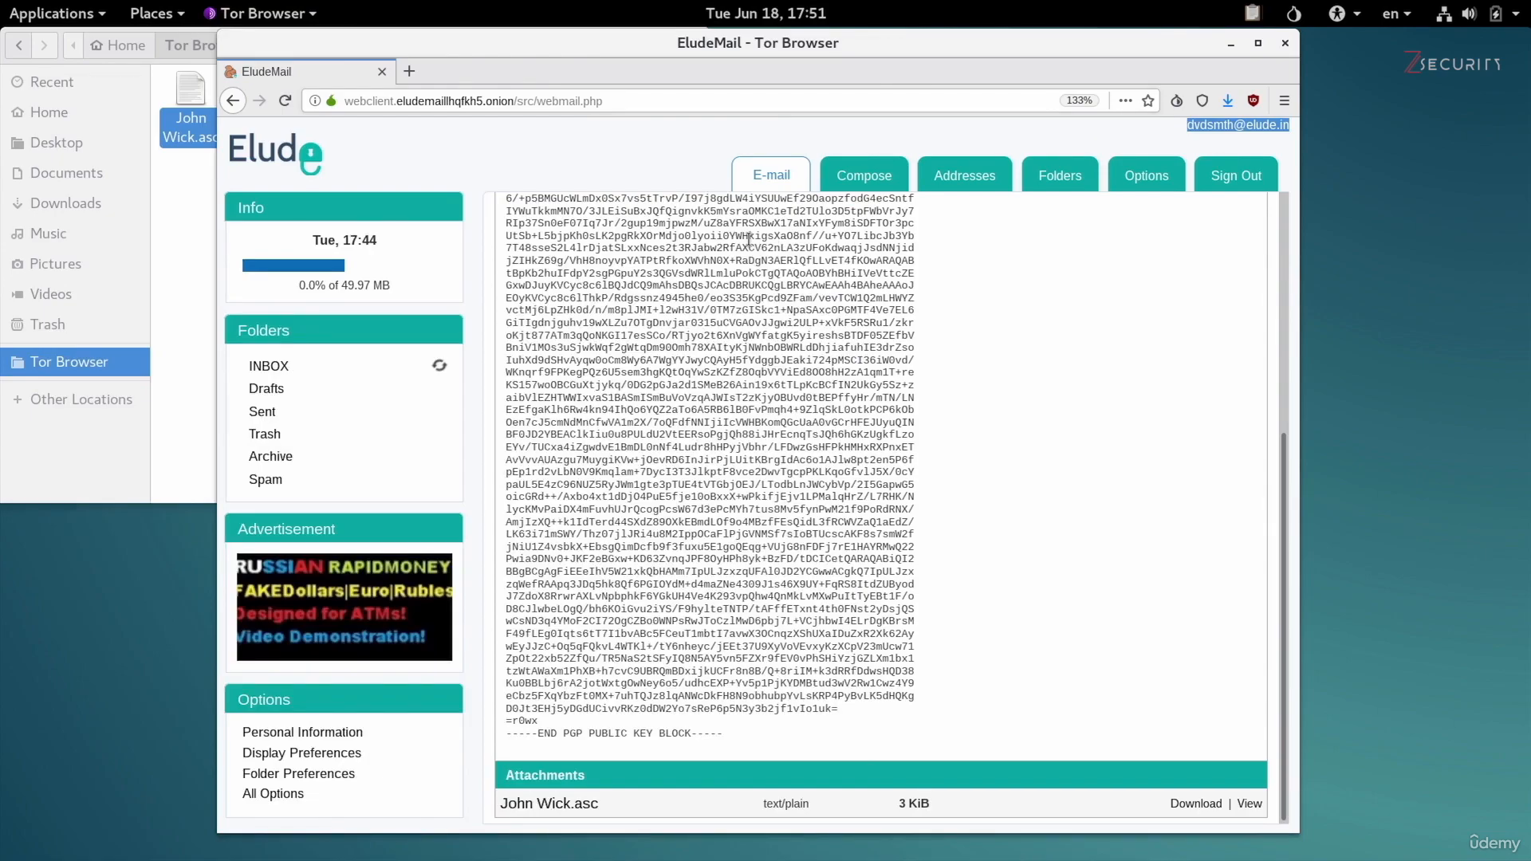
left_click(59, 15)
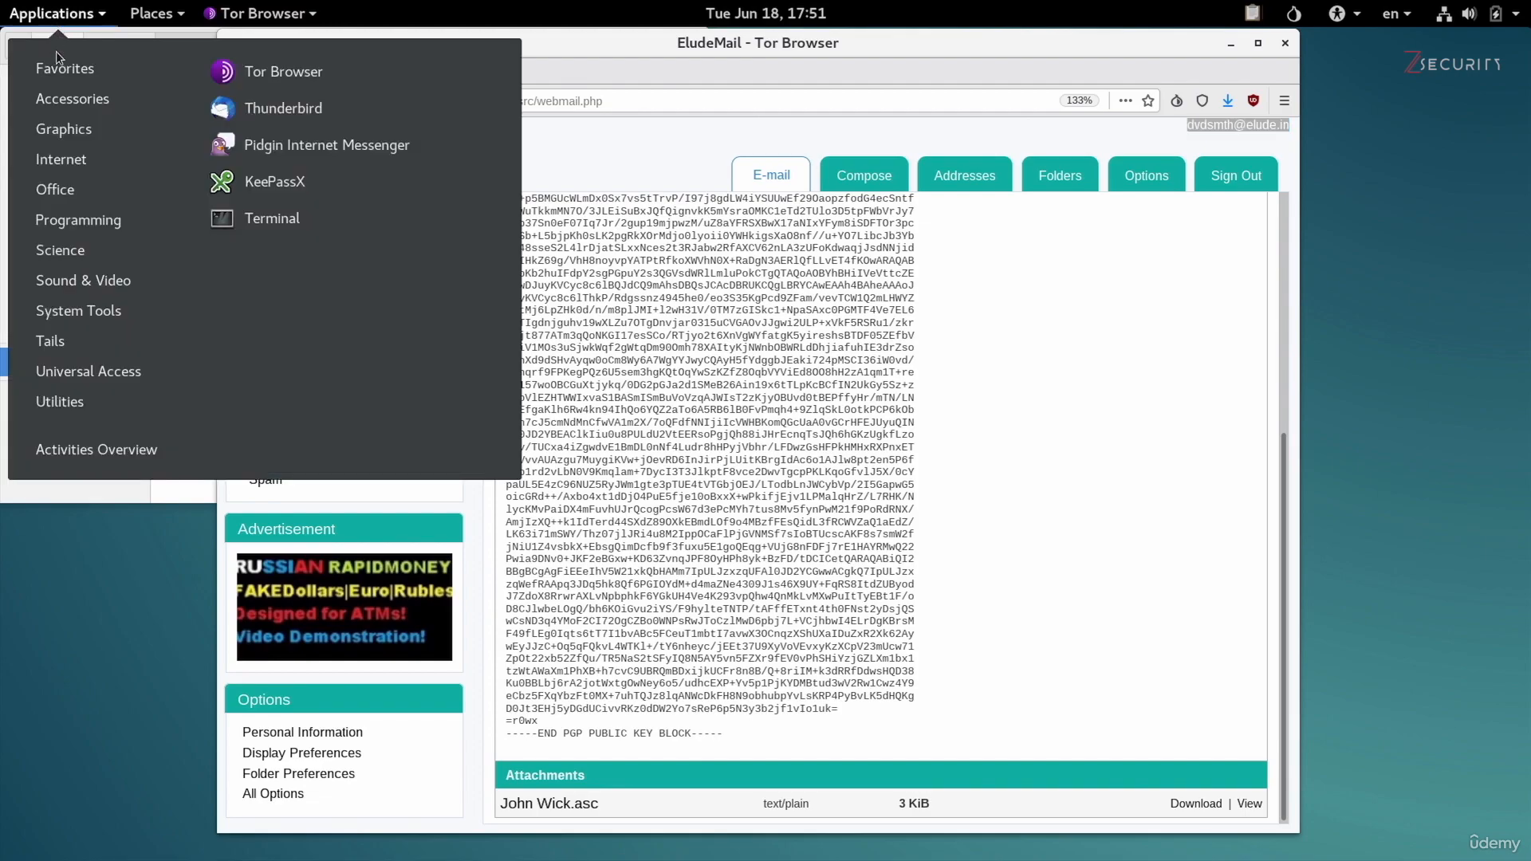
mouse_move(95, 87)
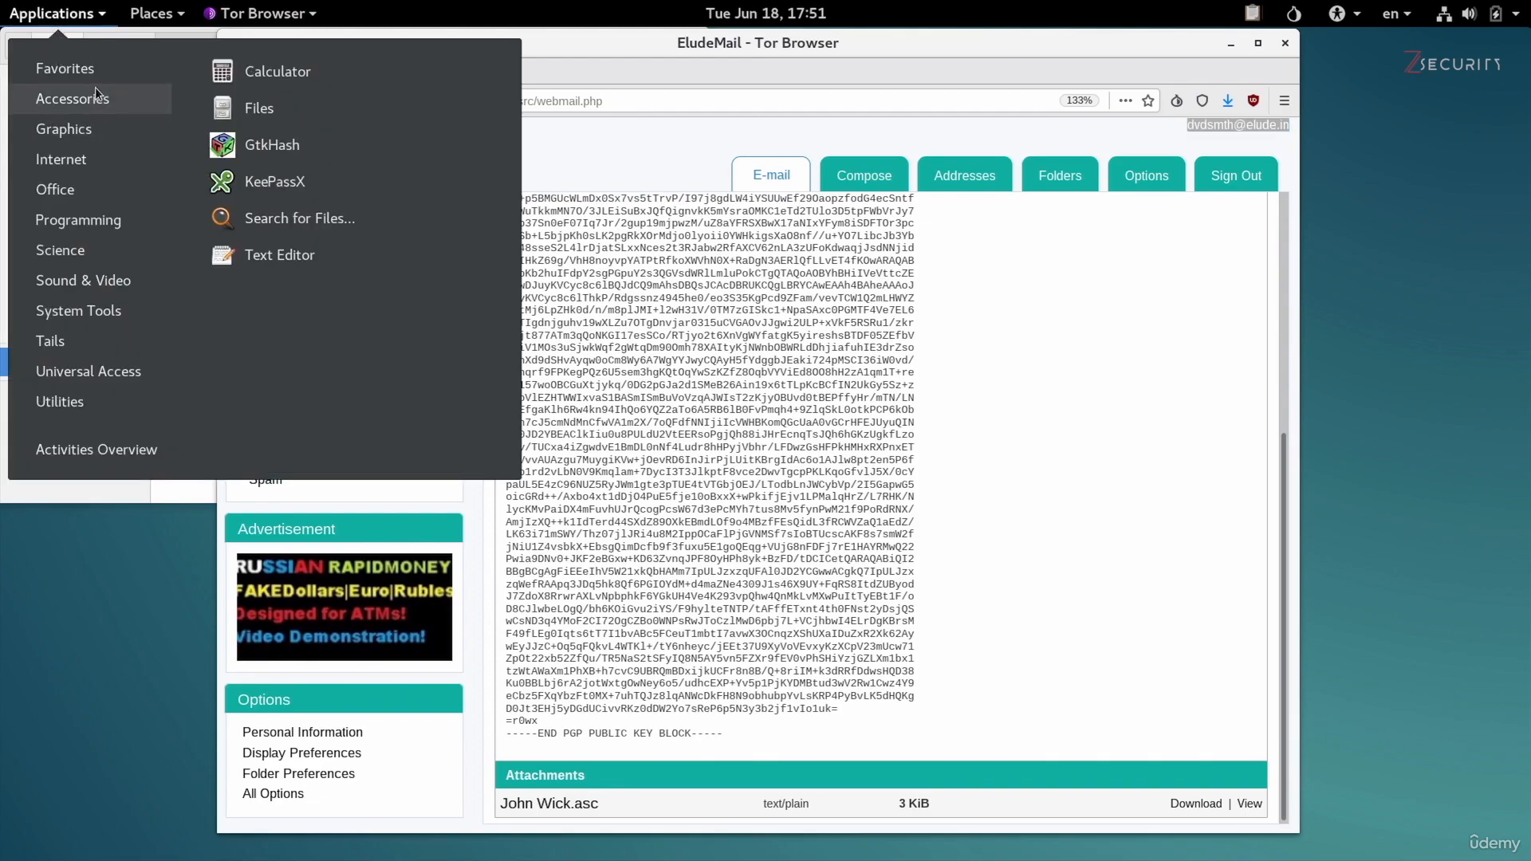
left_click(330, 242)
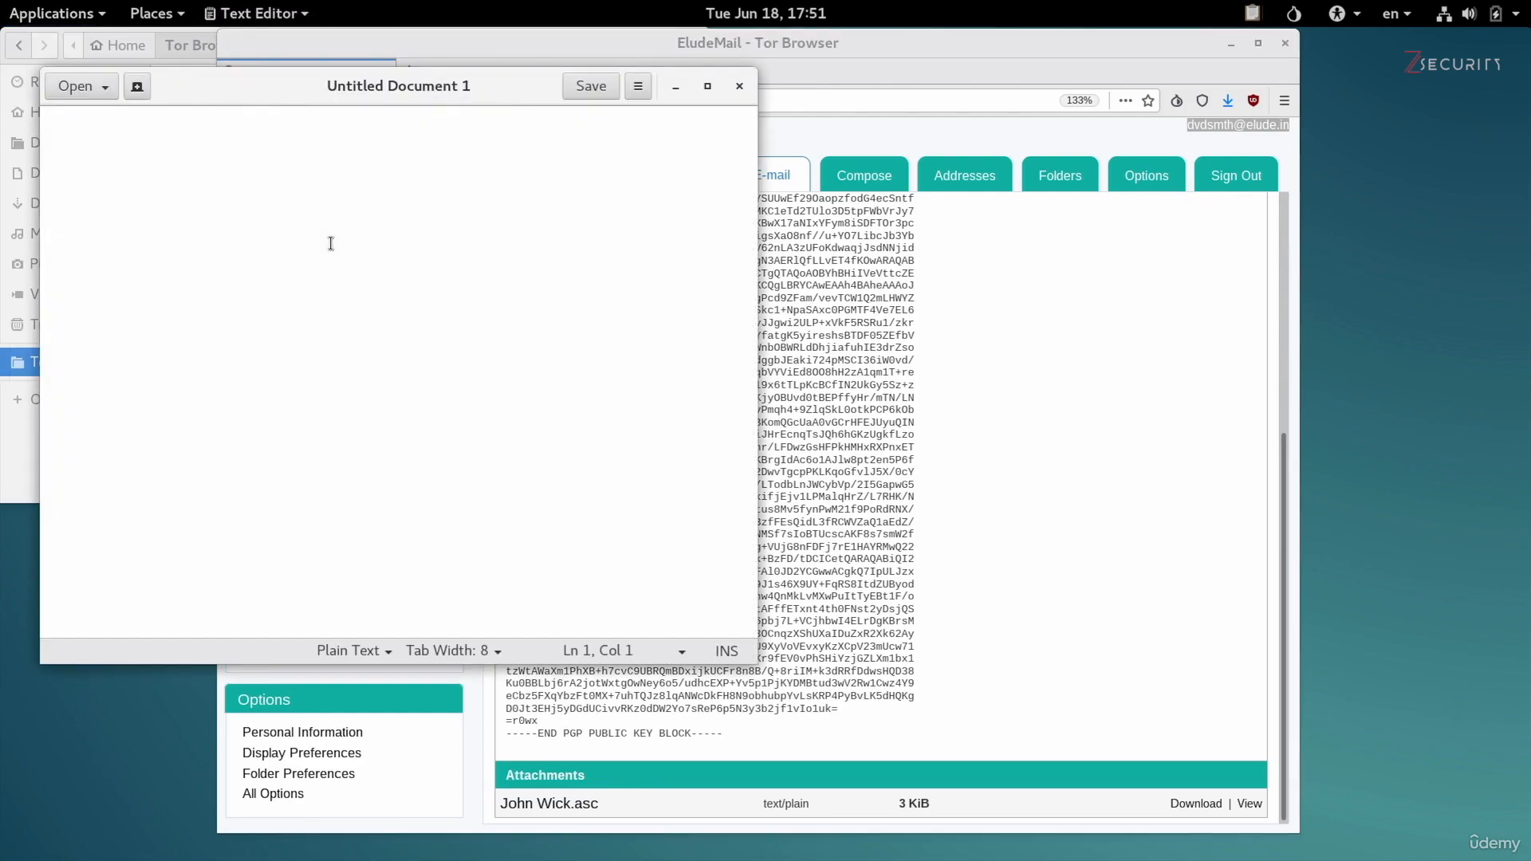
Write "Hello," and, after a blank line, "This is a scret message sent from" the sender to the recipient, using their first names.
type("Hello,")
key("Return")
key("Return")
type("This is a scret message sent from david to Jo")
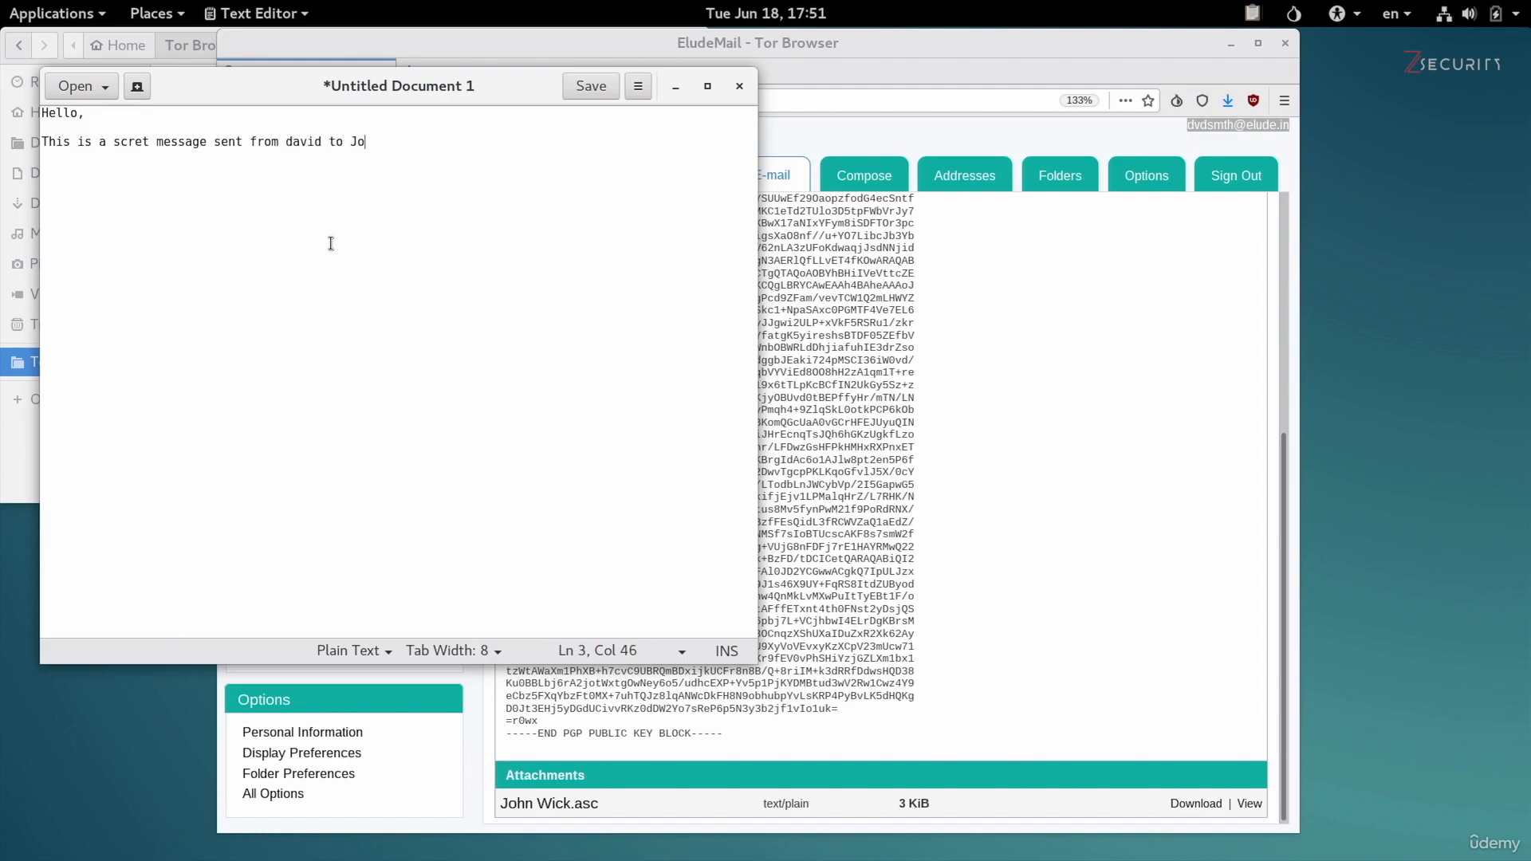
type("hn.")
Copy the whole plain-text message to the clipboard.
key("ctrl+a")
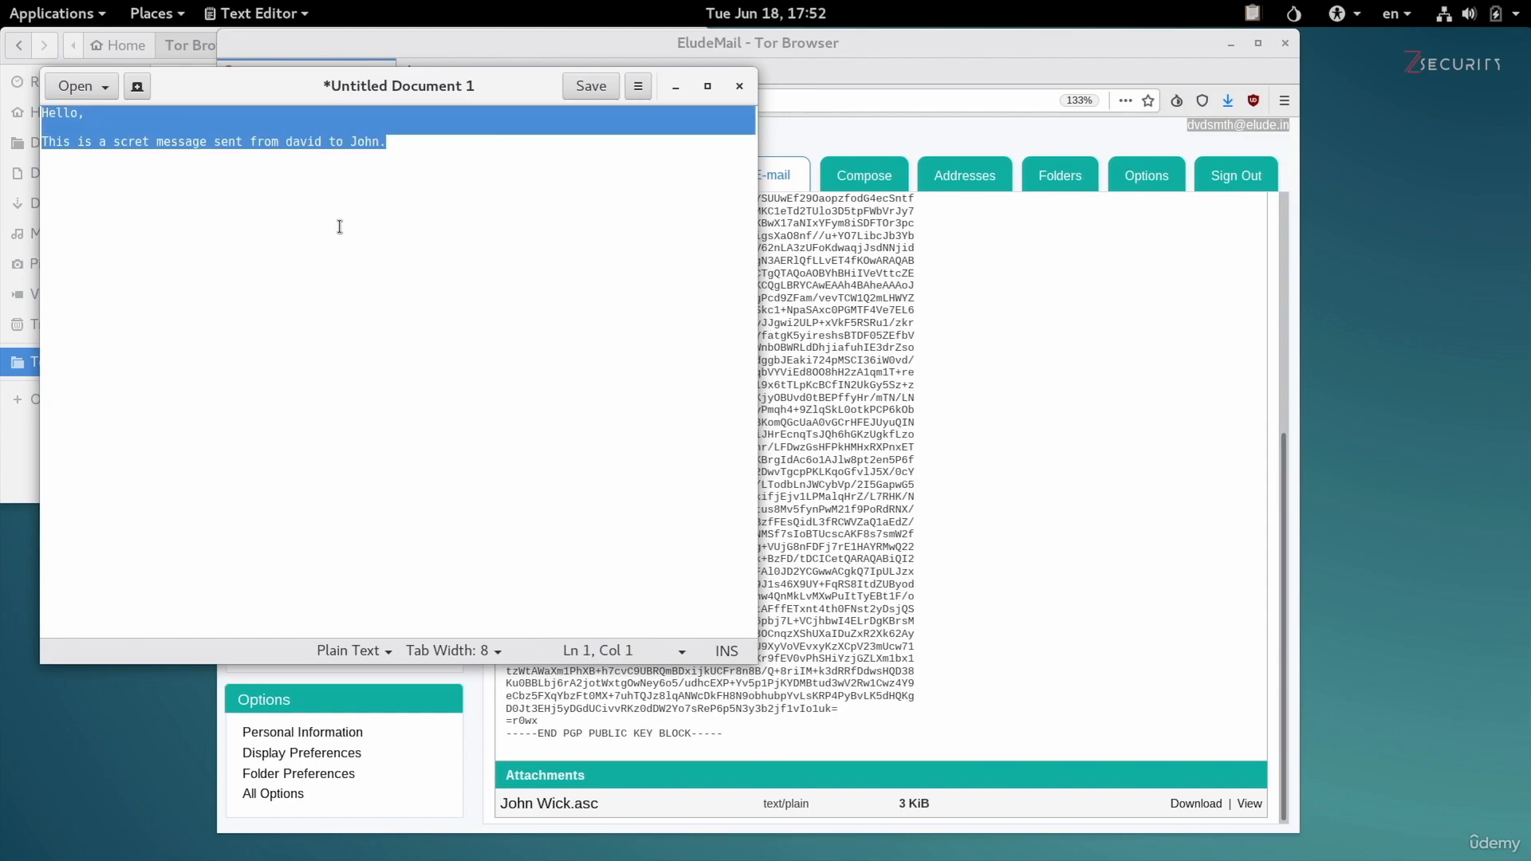
right_click(344, 124)
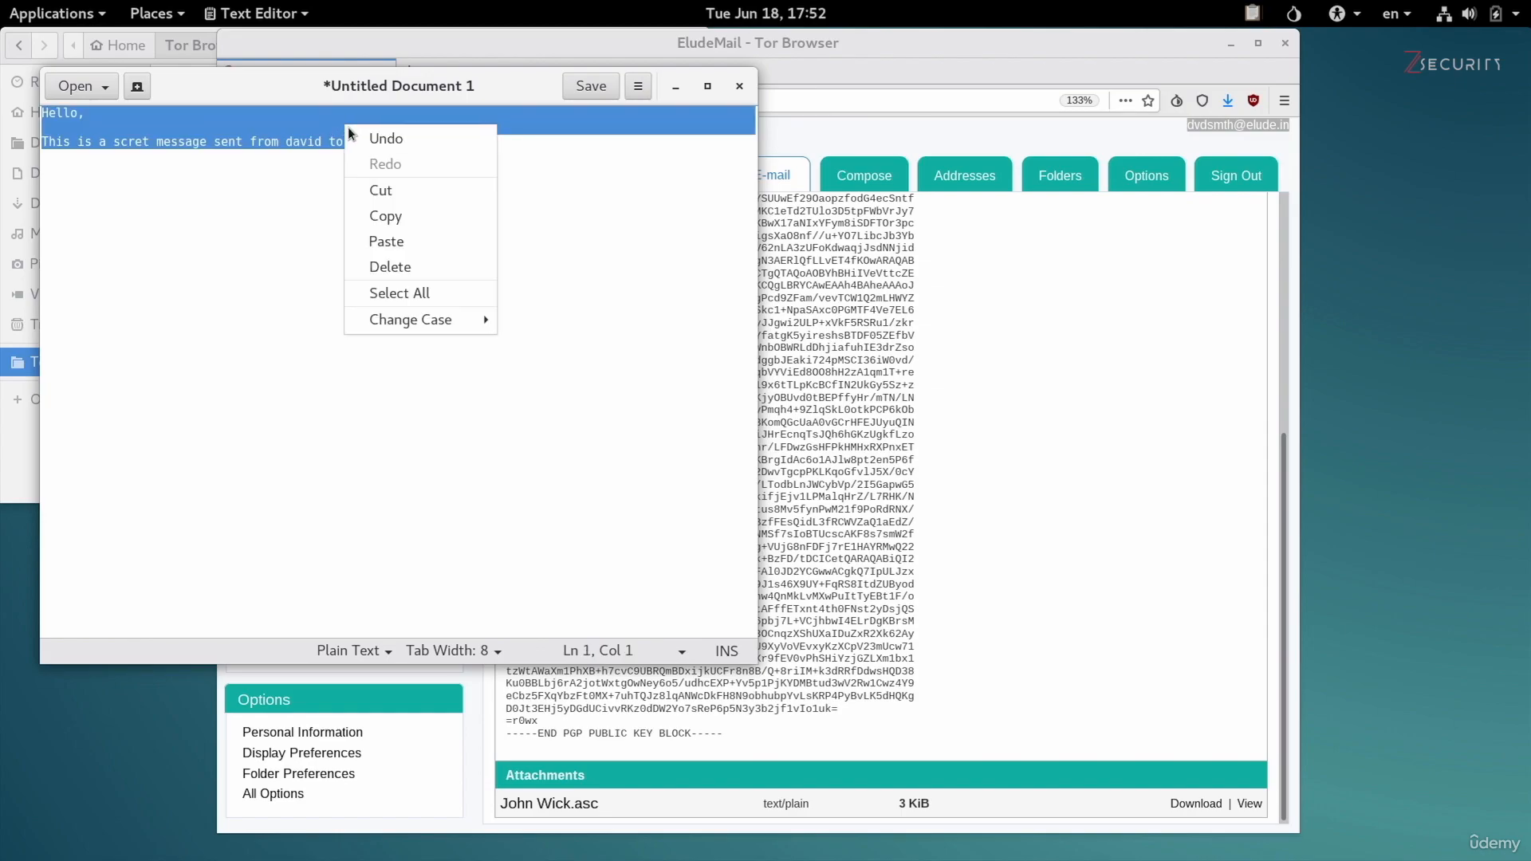
left_click(389, 217)
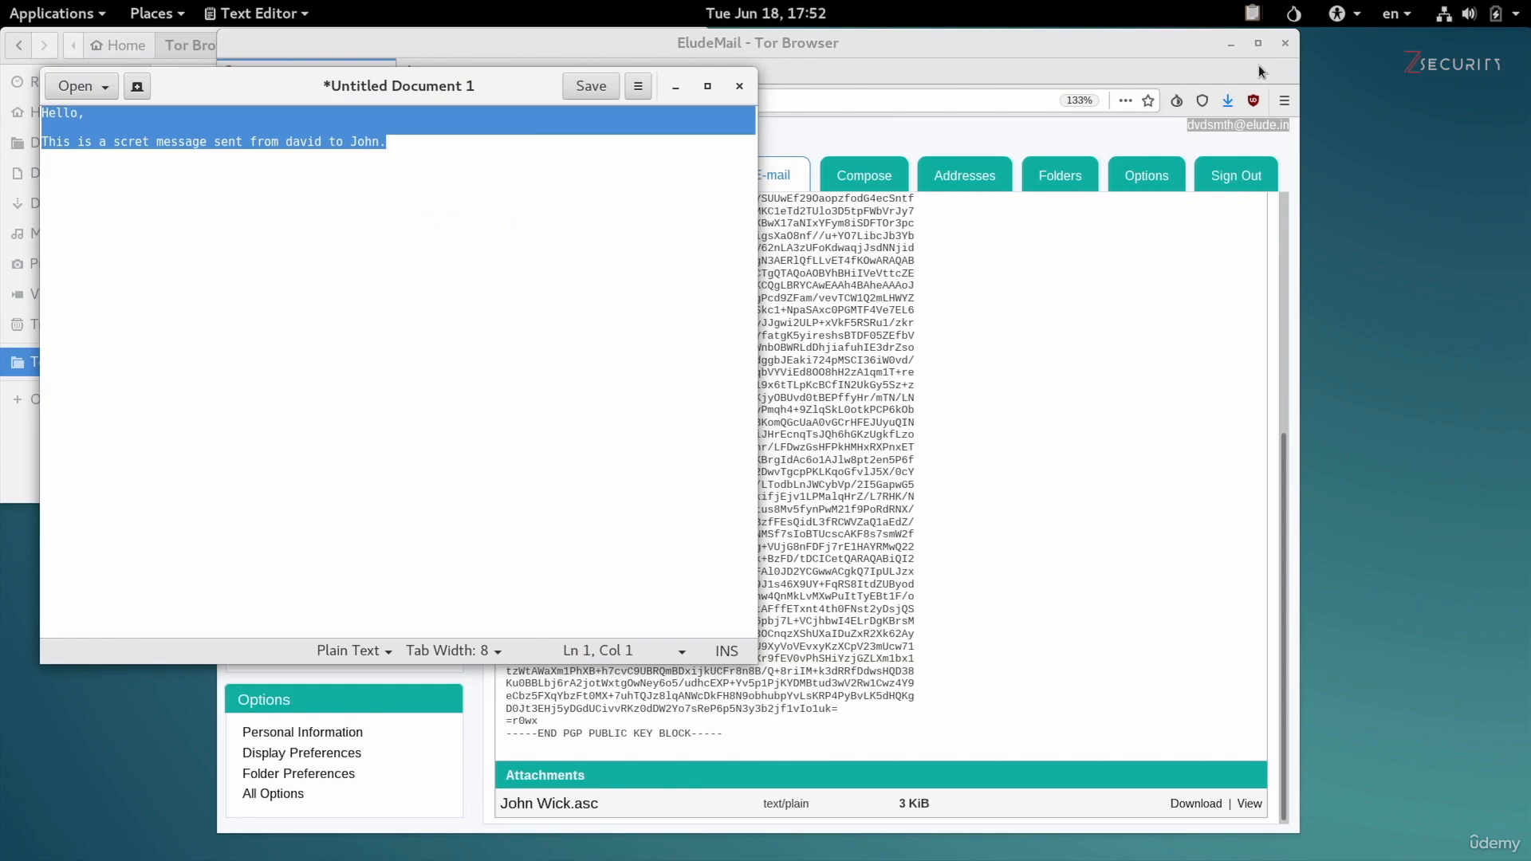
Encrypt the clipboard with only the recipient's elude.in public key, leaving it unsigned, and accept using the not fully trusted key.
left_click(1252, 15)
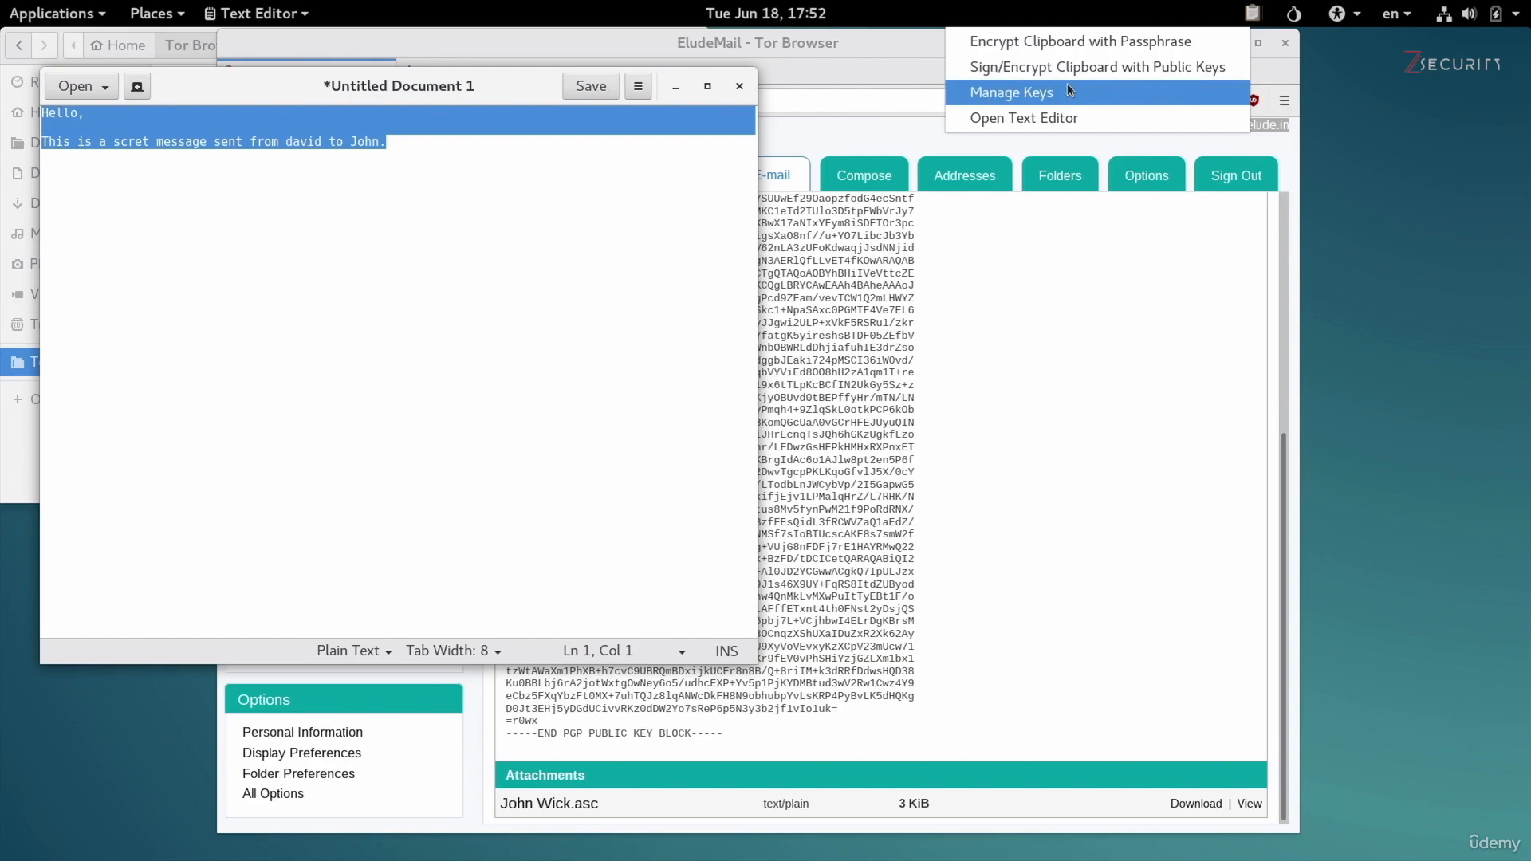
left_click(1201, 67)
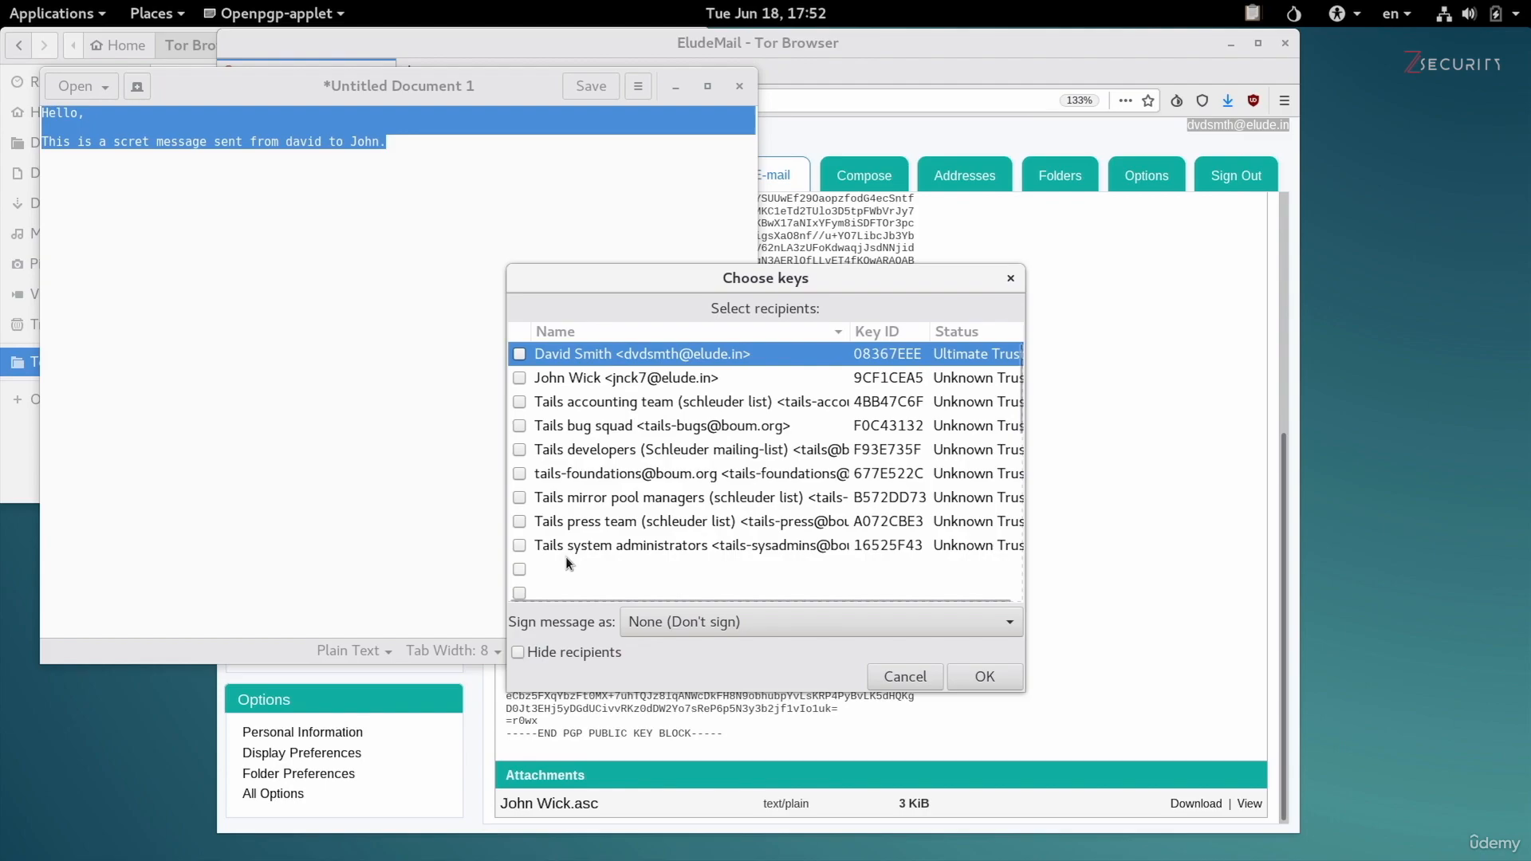
mouse_move(566, 557)
left_click(520, 379)
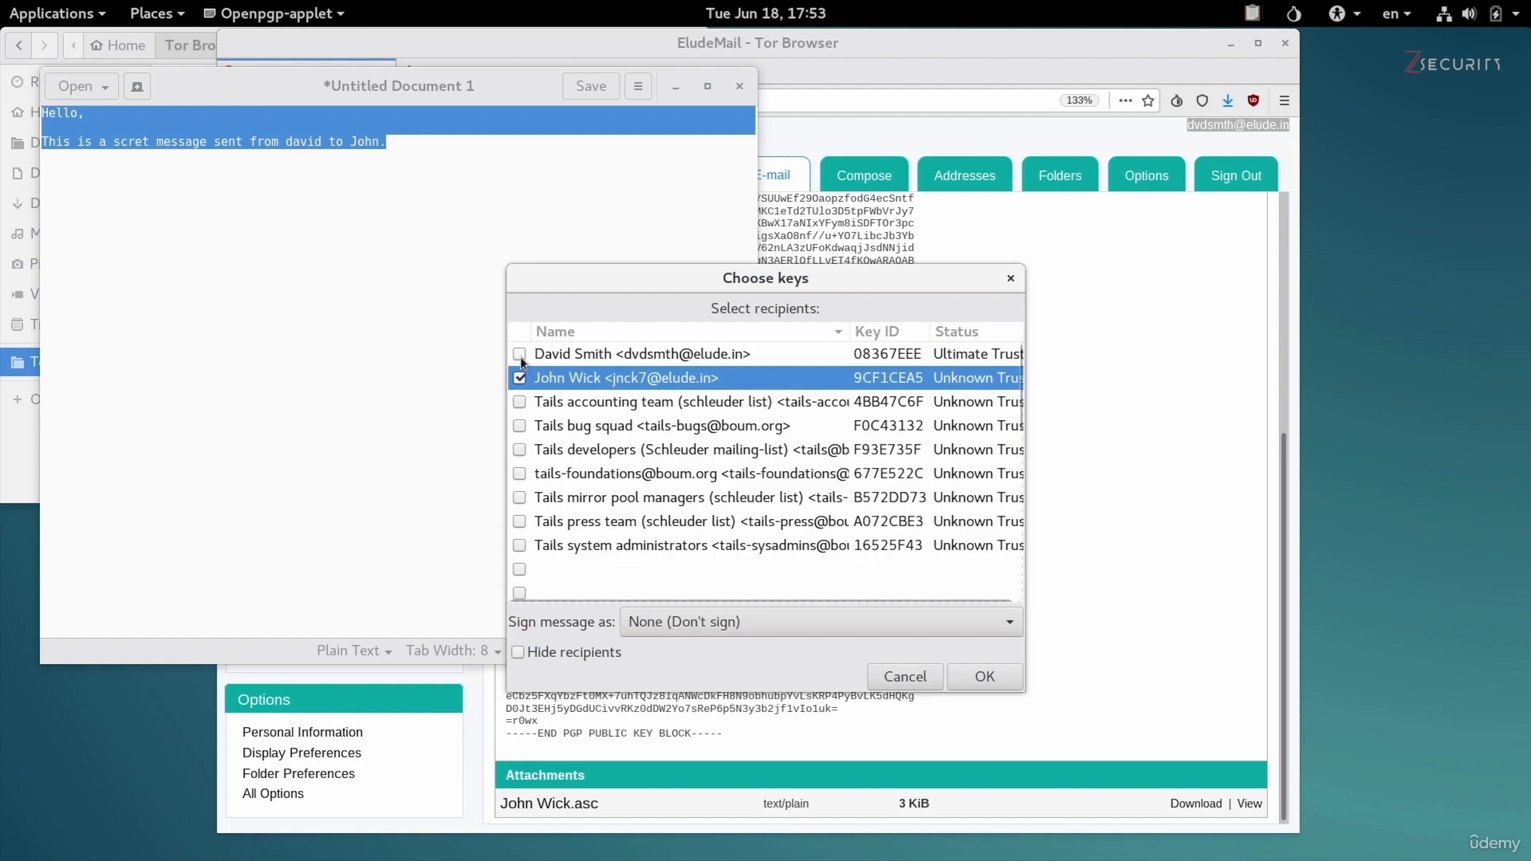
left_click(522, 359)
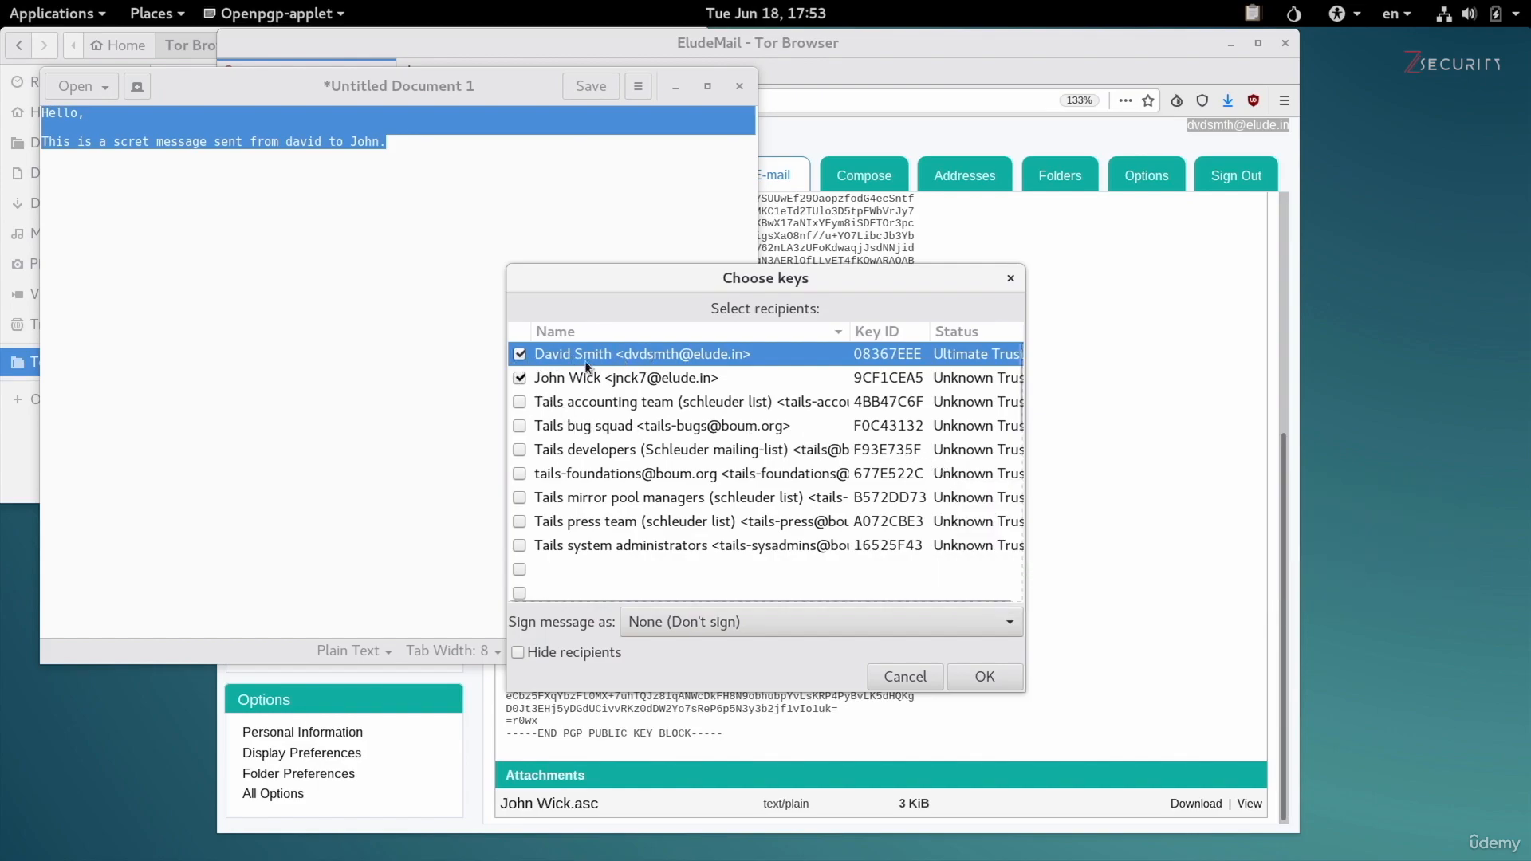
left_click(519, 354)
left_click(543, 383)
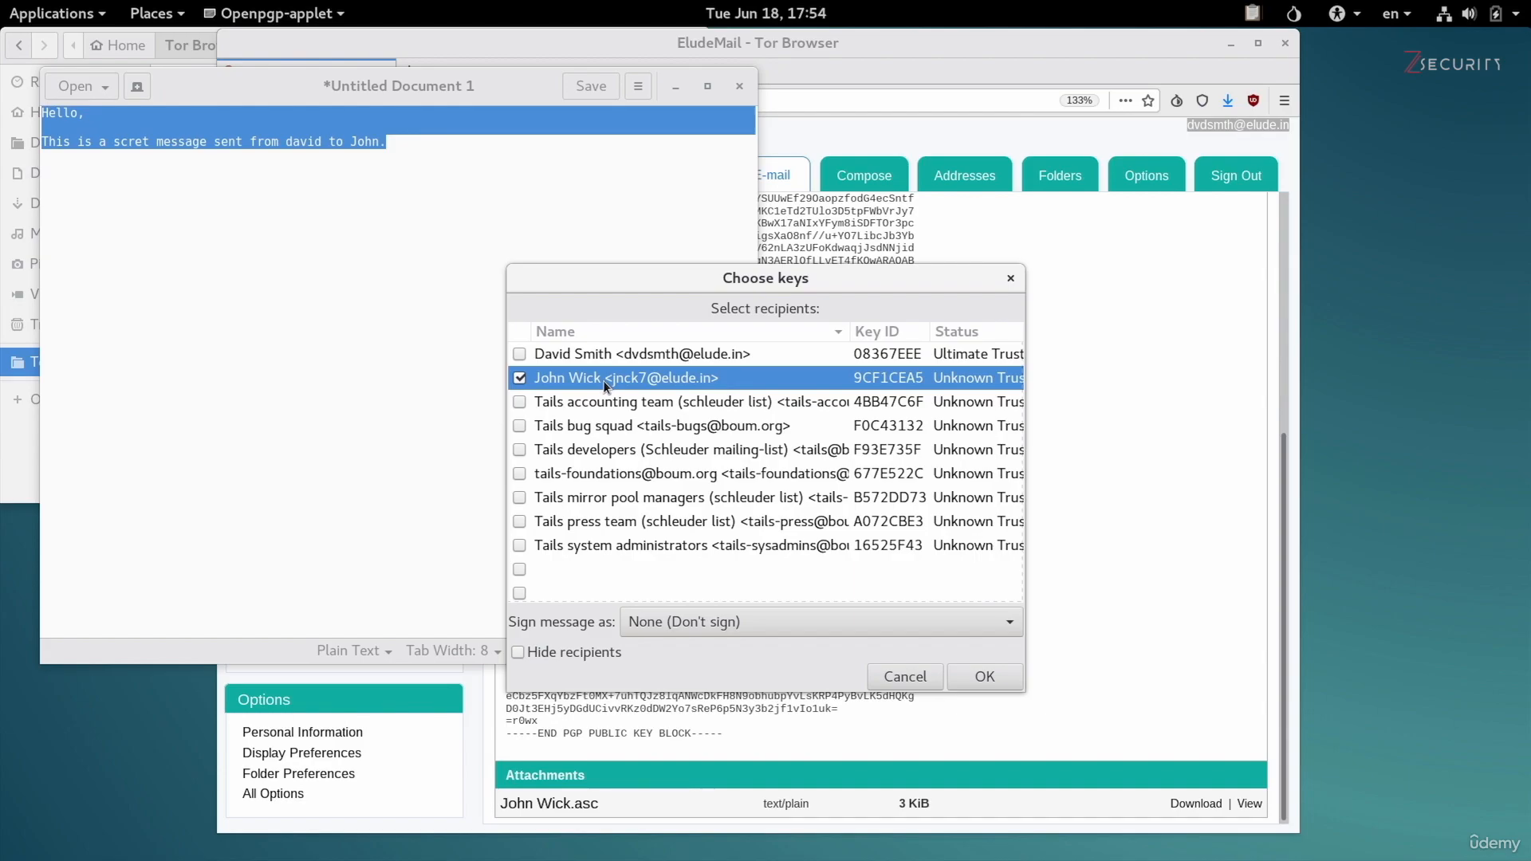
left_click(983, 679)
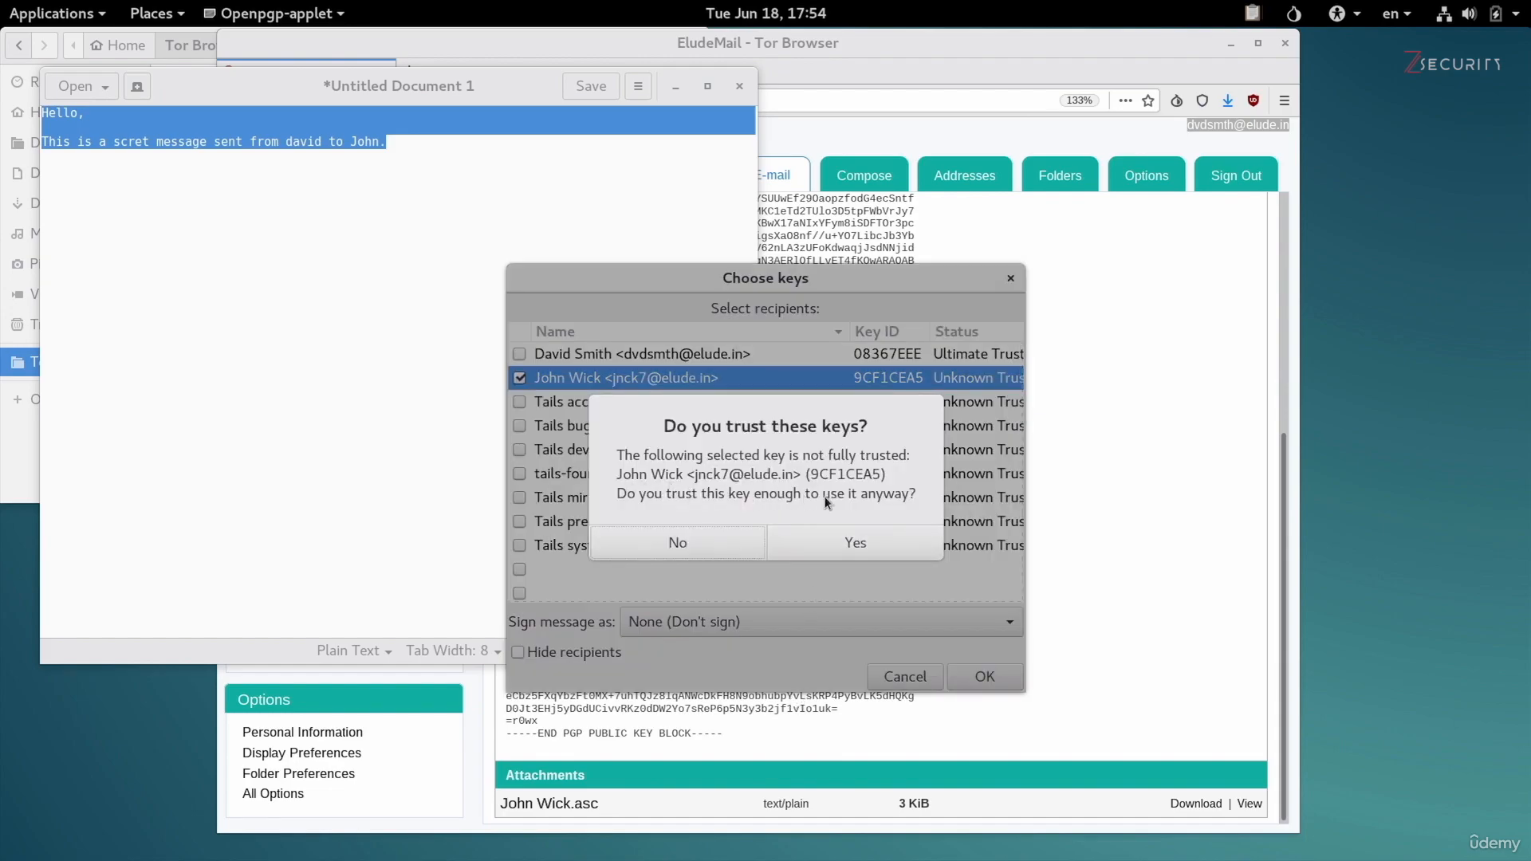
left_click(835, 540)
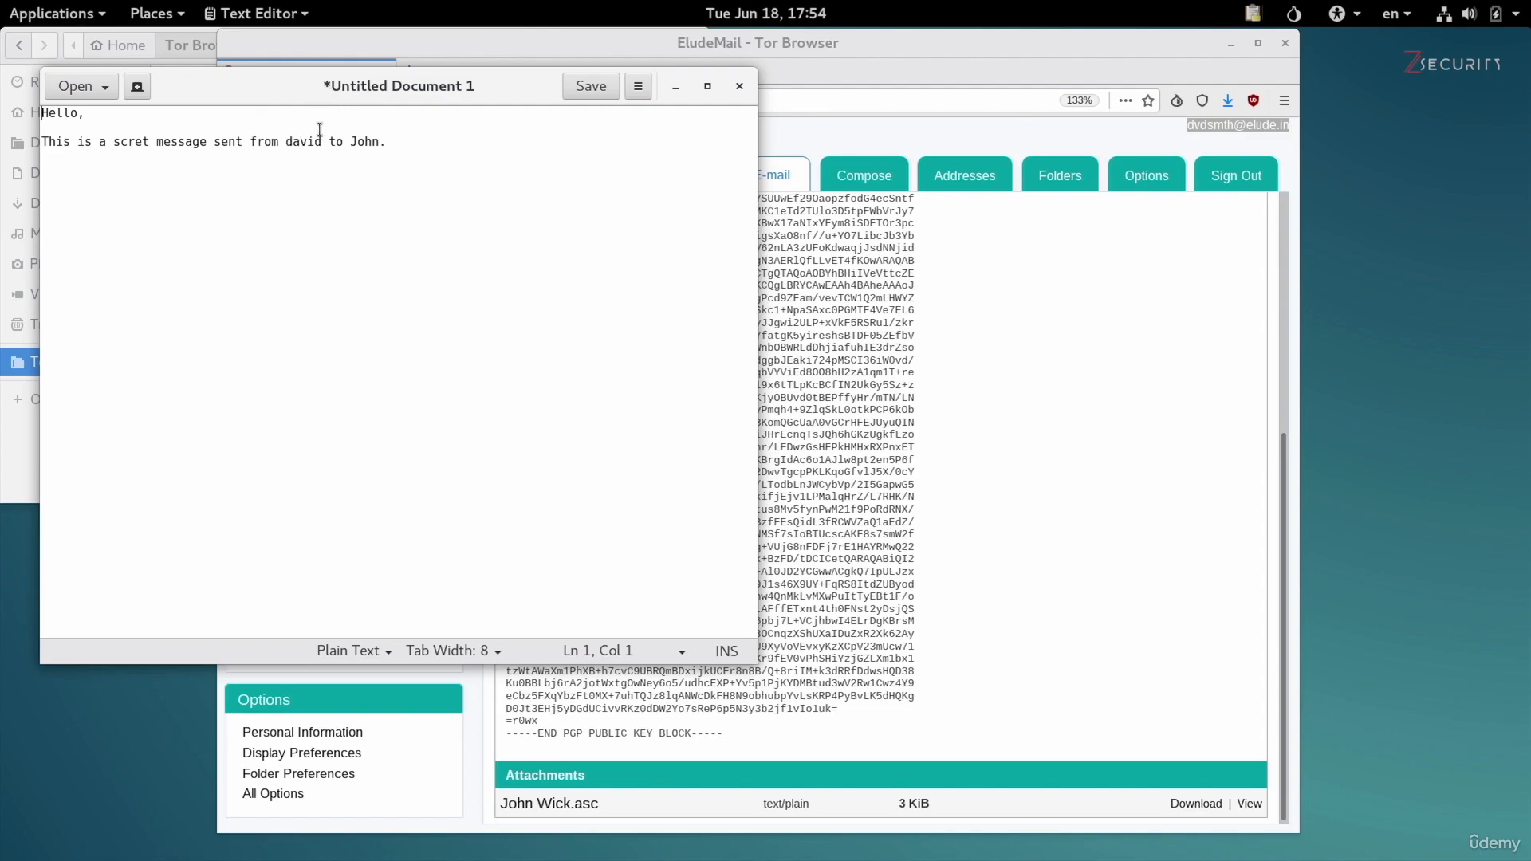
Paste the encrypted PGP message beneath the plain text, separated by a blank line.
left_click(535, 160)
key("Return")
key("Return")
right_click(391, 239)
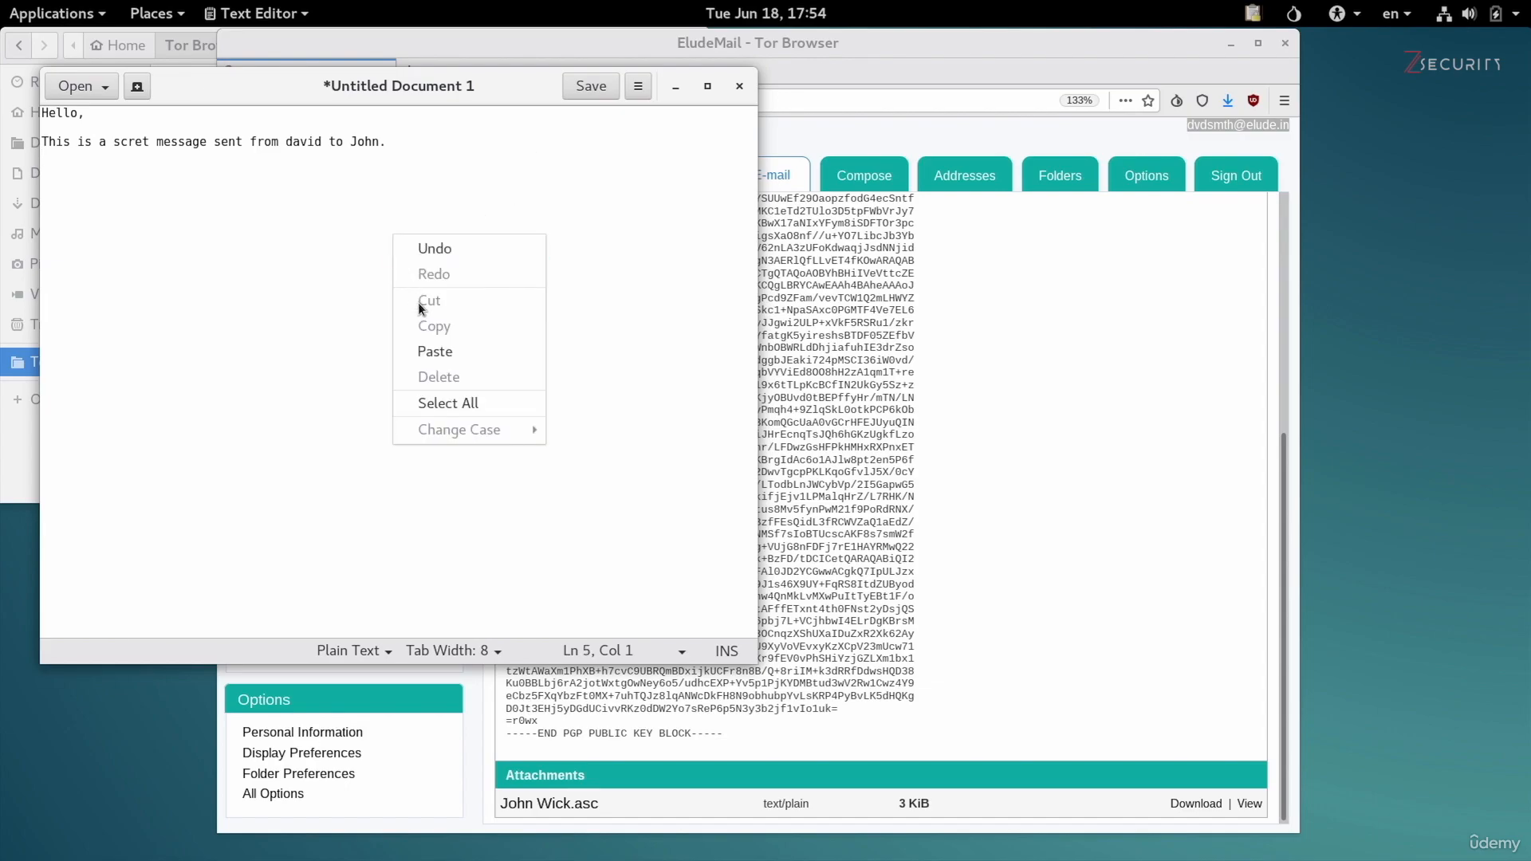
left_click(432, 346)
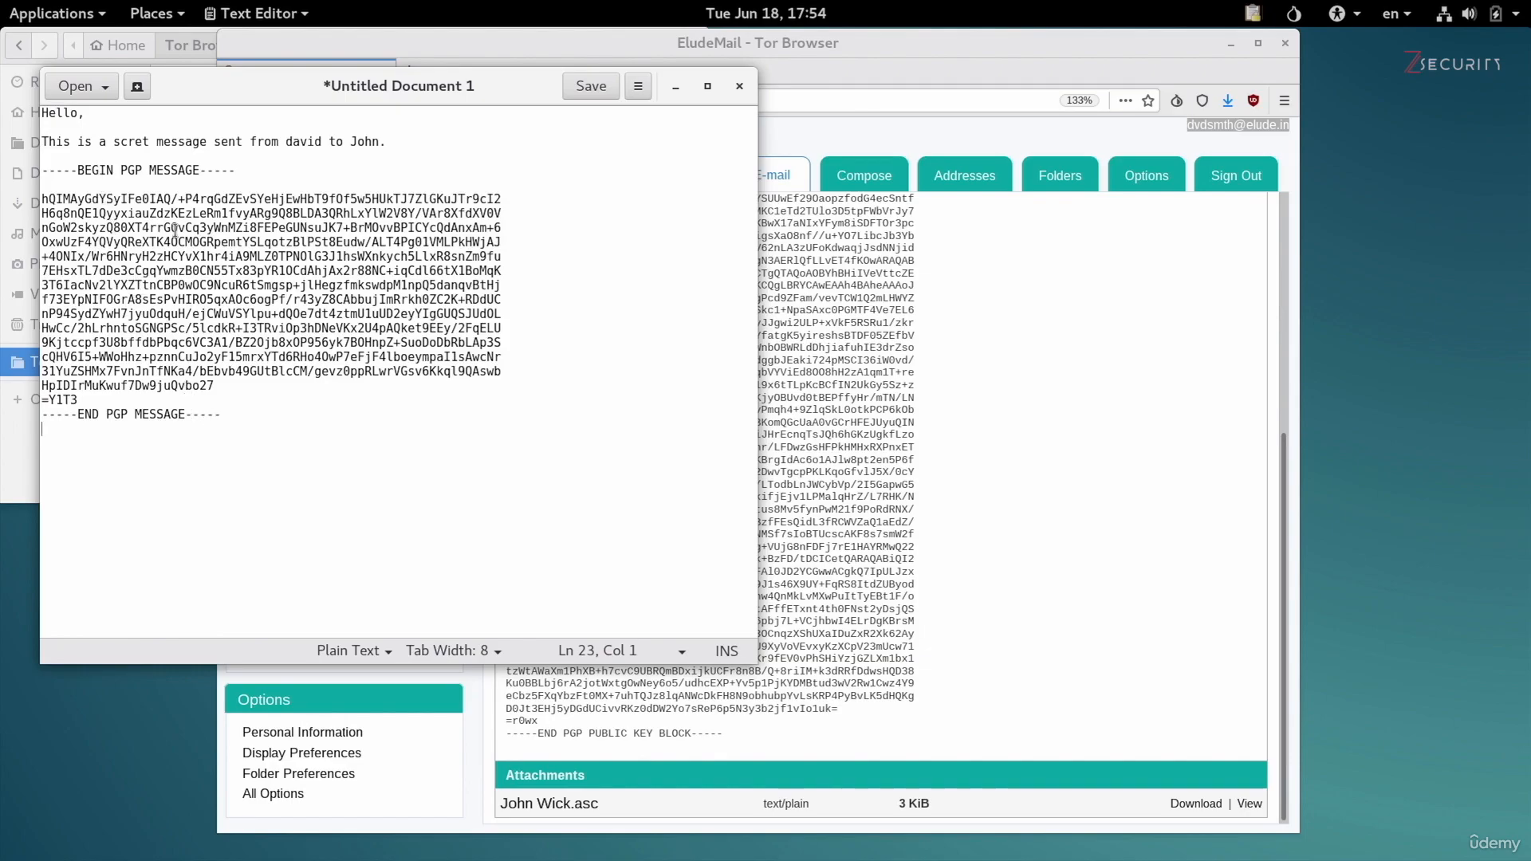
Copy the full encrypted block, from the BEGIN PGP MESSAGE line through the END PGP MESSAGE line.
left_click_drag(49, 112, 390, 147)
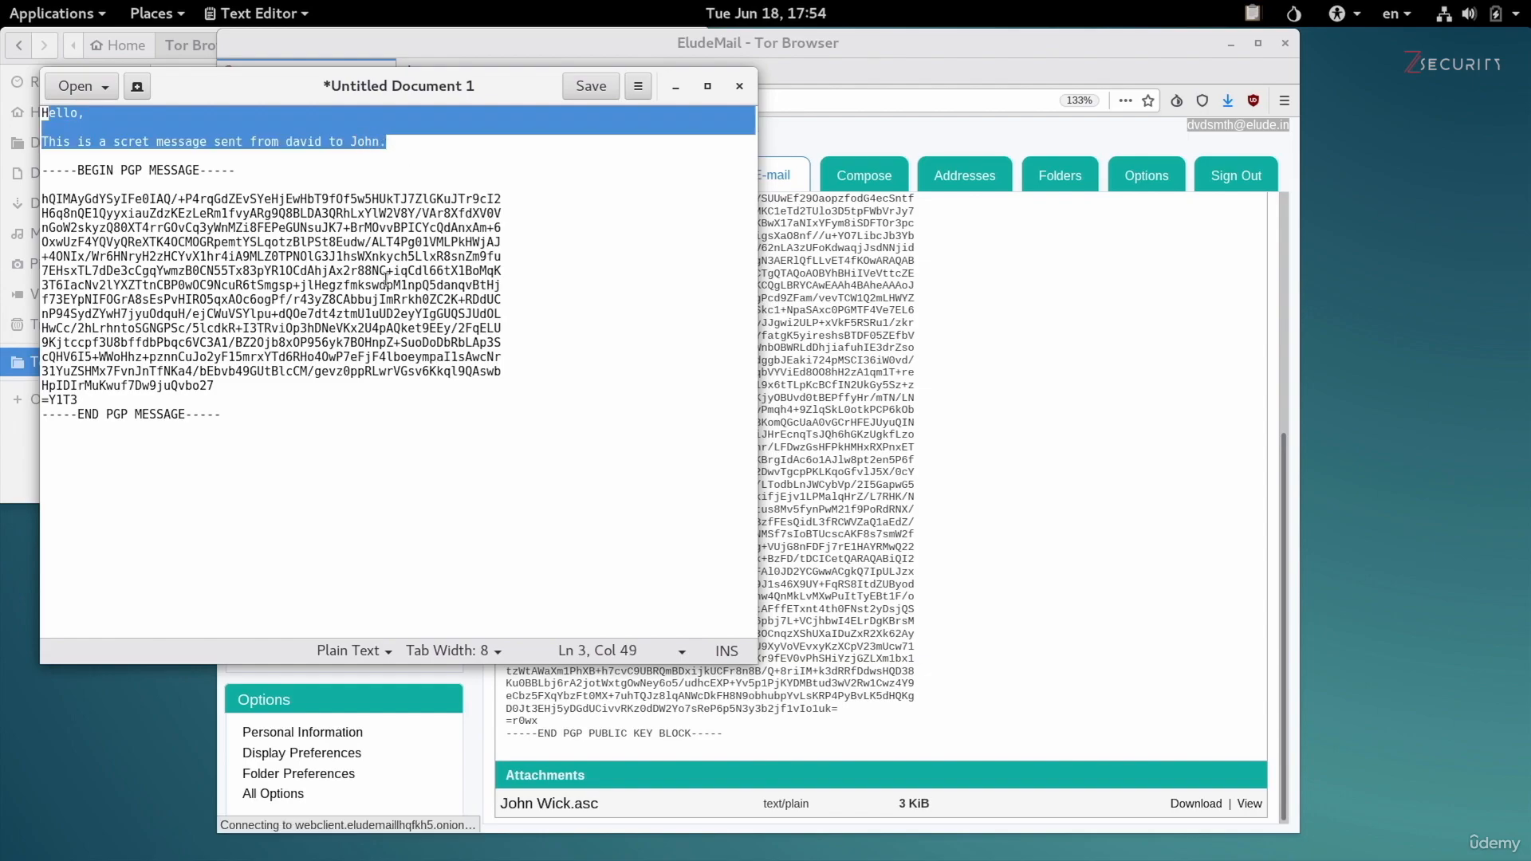
left_click(246, 418)
left_click_drag(228, 409, 36, 170)
right_click(197, 209)
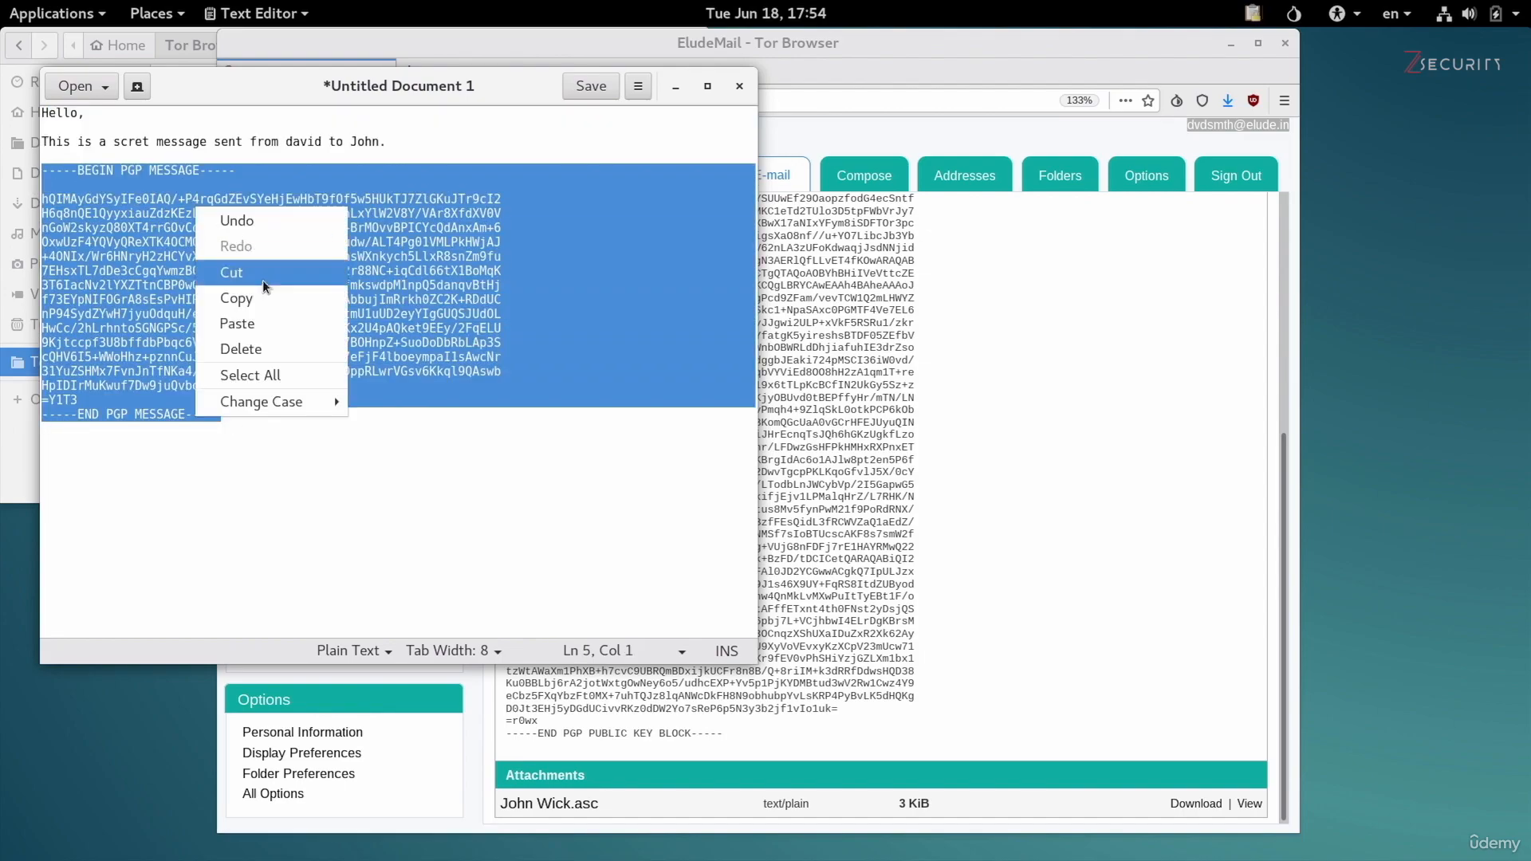
left_click(266, 300)
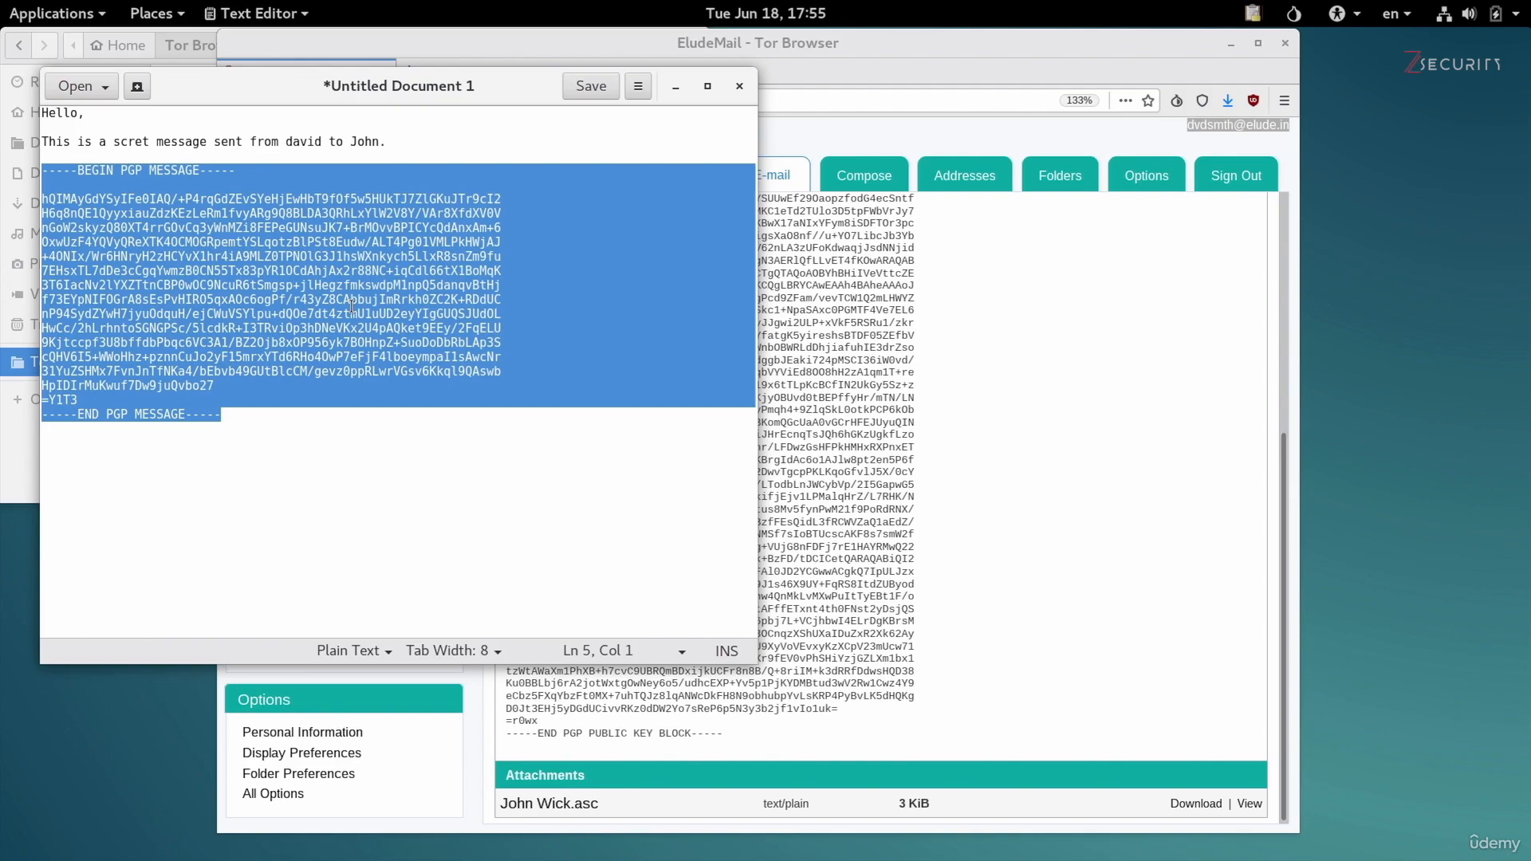
Switch to Tor Browser, reply to the open PGP key email with the encrypted block pasted above the quoted text, and send it.
left_click(1032, 427)
scroll(960, 551, "up", 5)
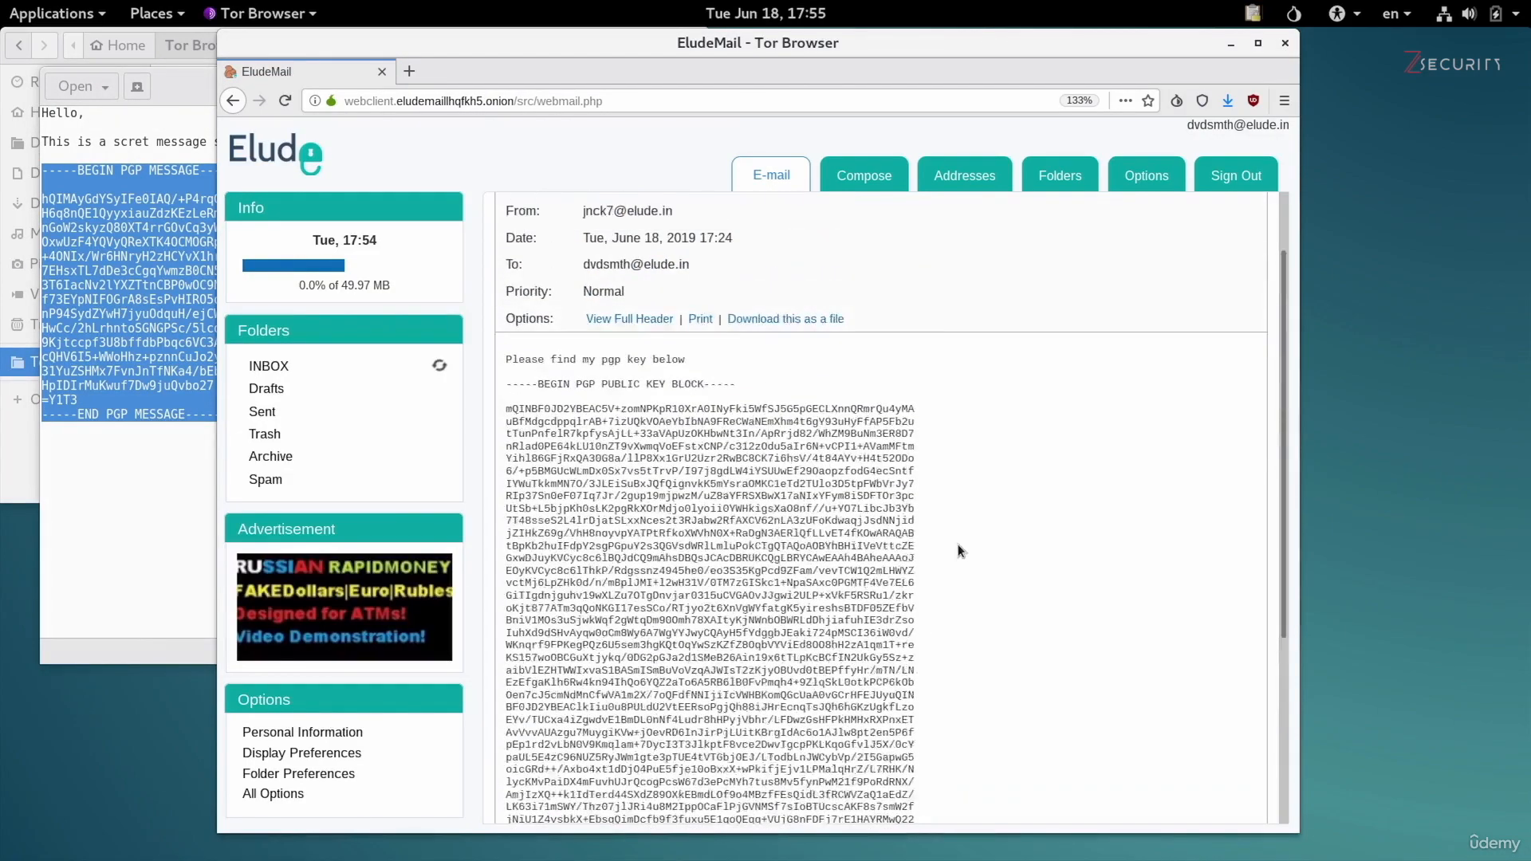
left_click(520, 217)
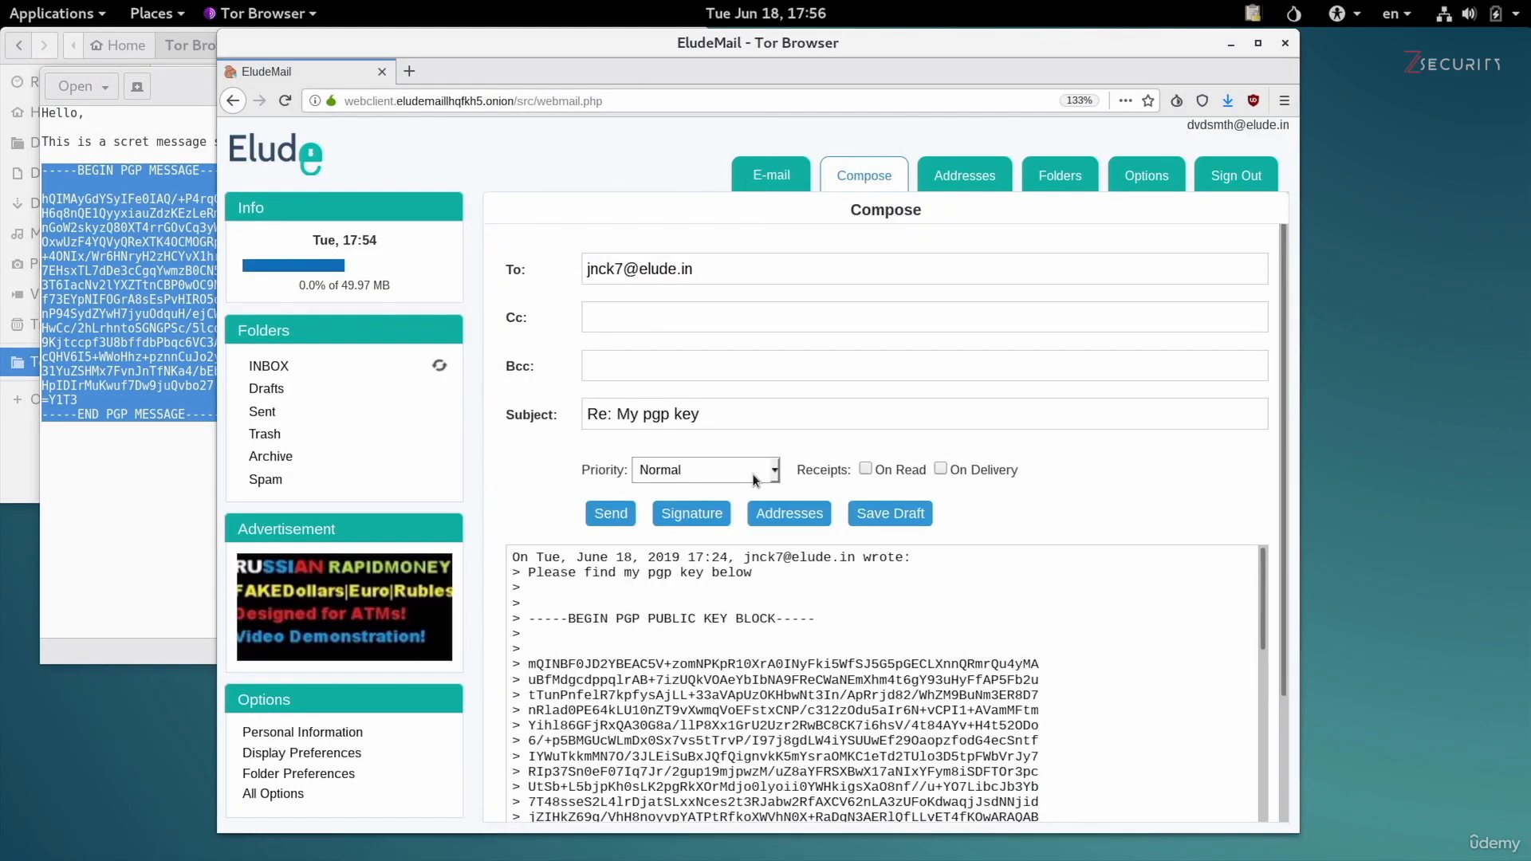
left_click(511, 559)
key("Return")
key("Return")
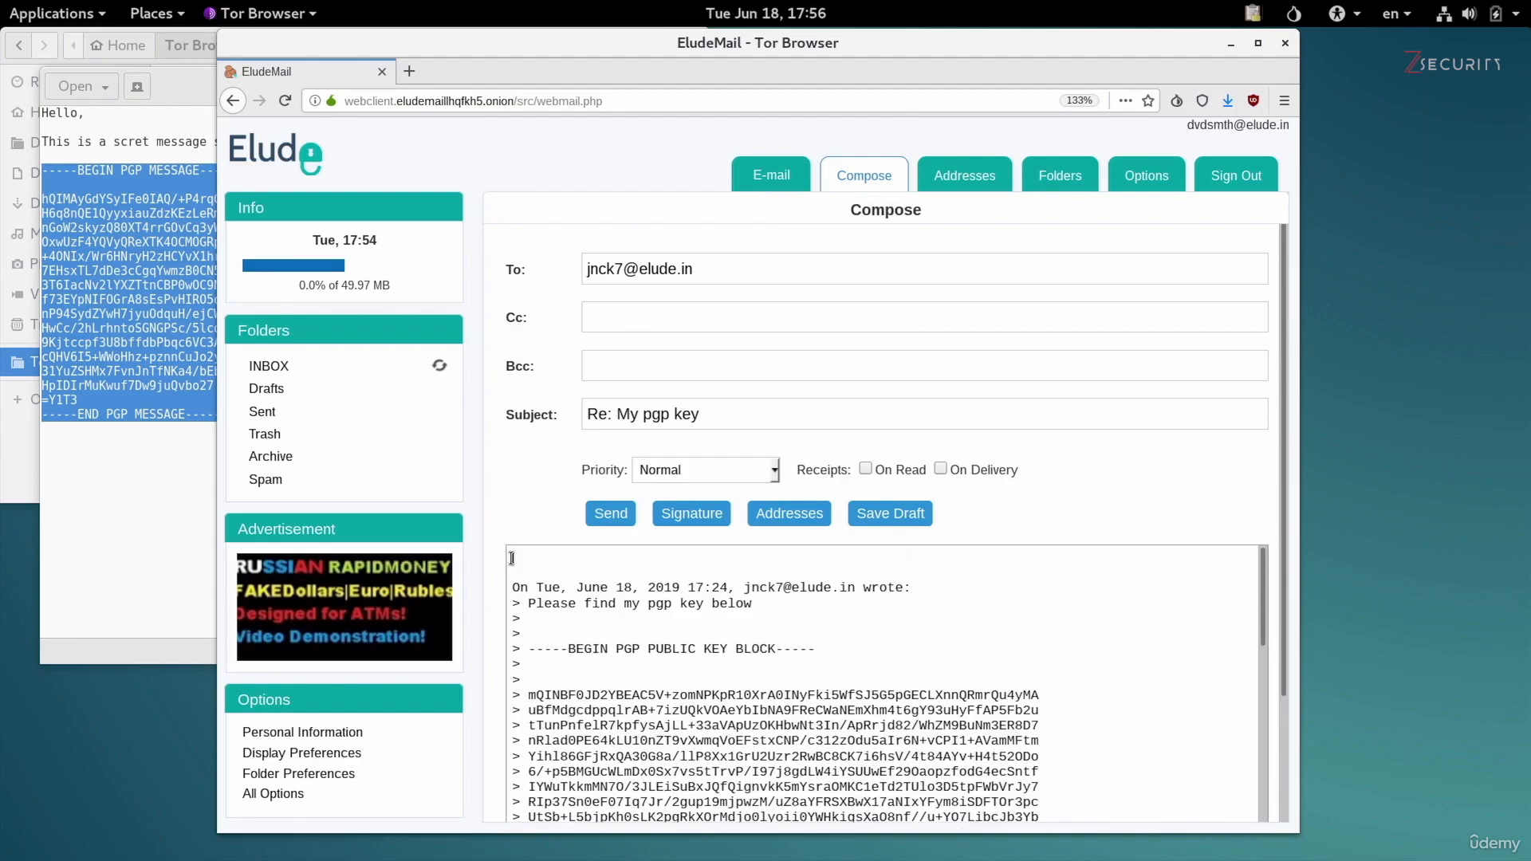
key("ctrl+v")
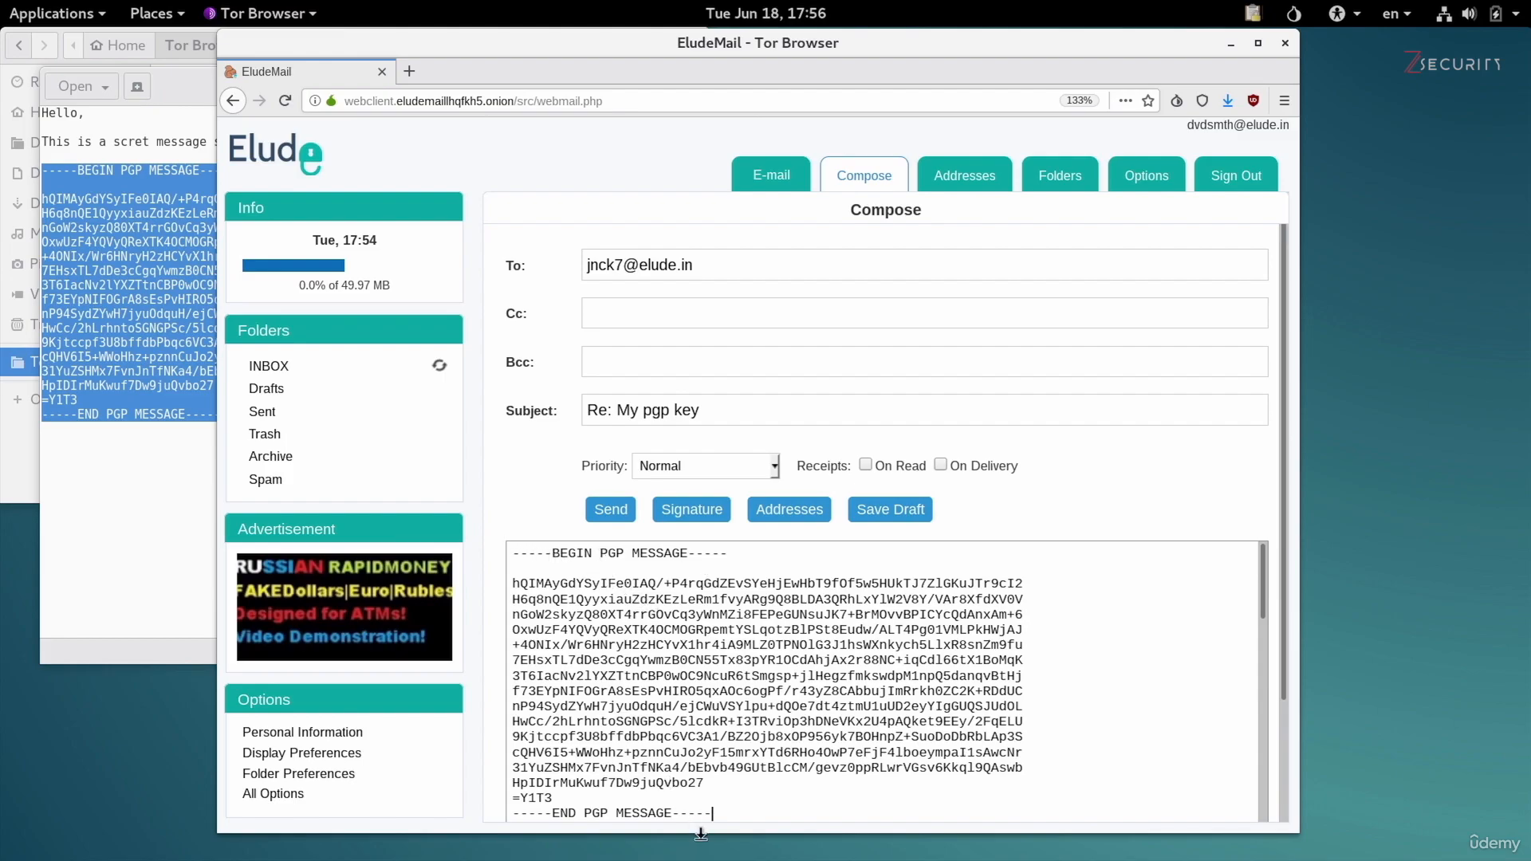
left_click(605, 503)
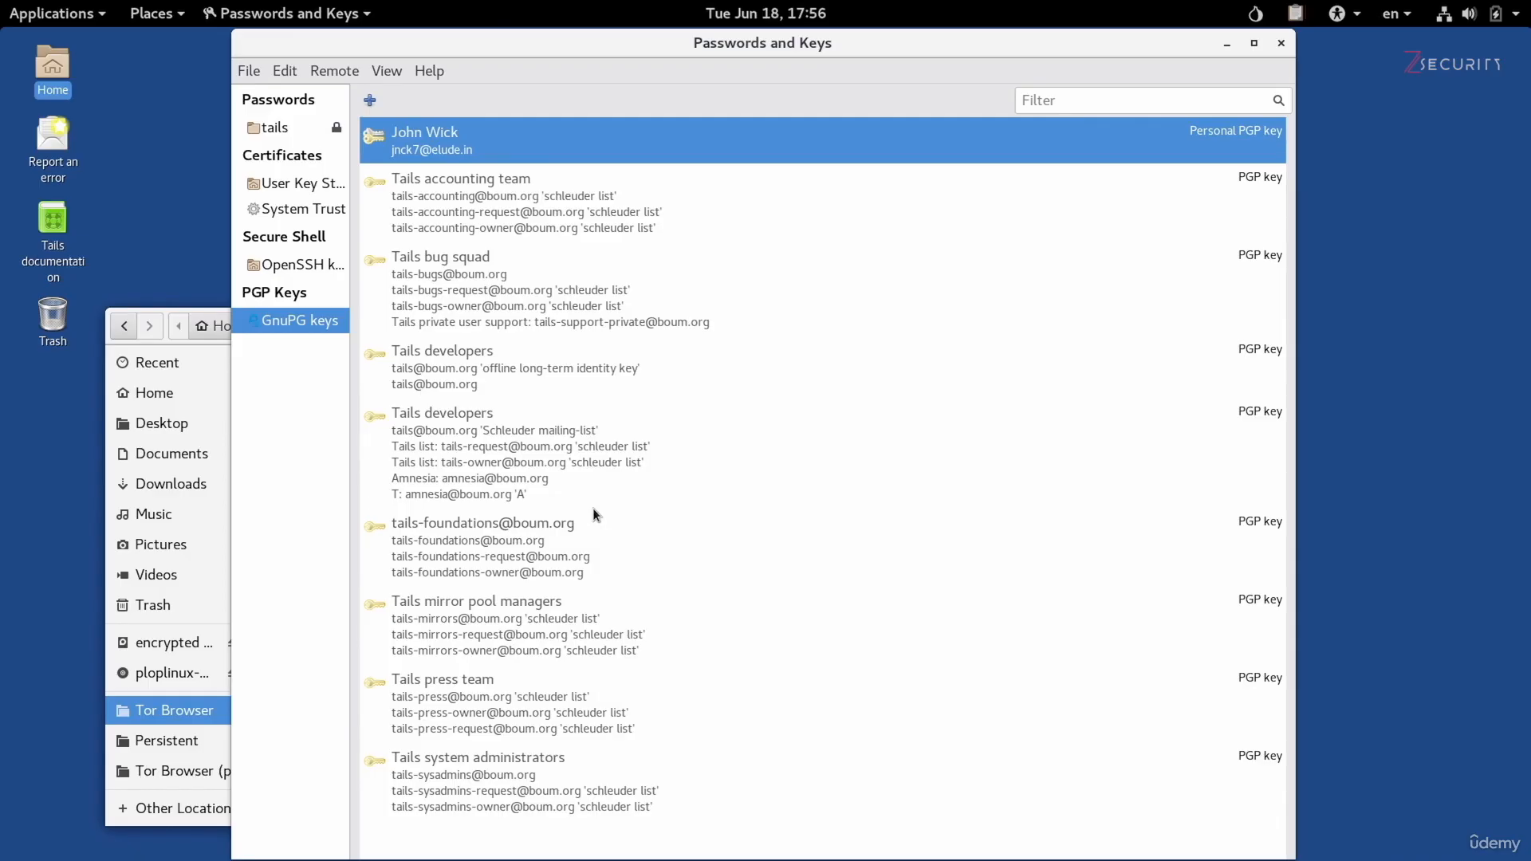
Switch to the recipient's EludeMail in Tor Browser, refresh the inbox and open the "Re: My pgp key" email.
key("alt+Tab")
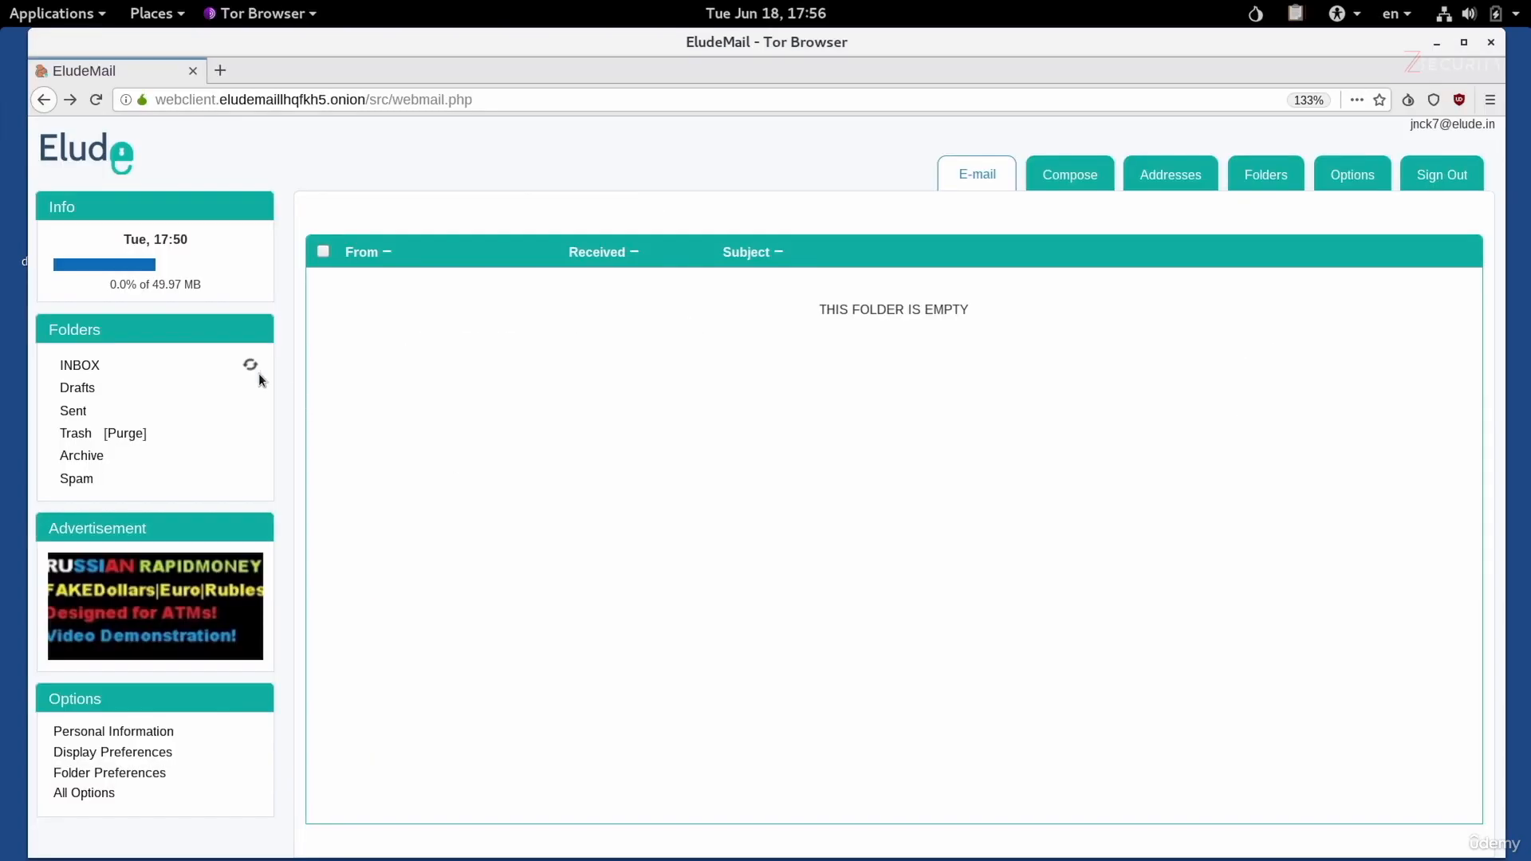
left_click(249, 367)
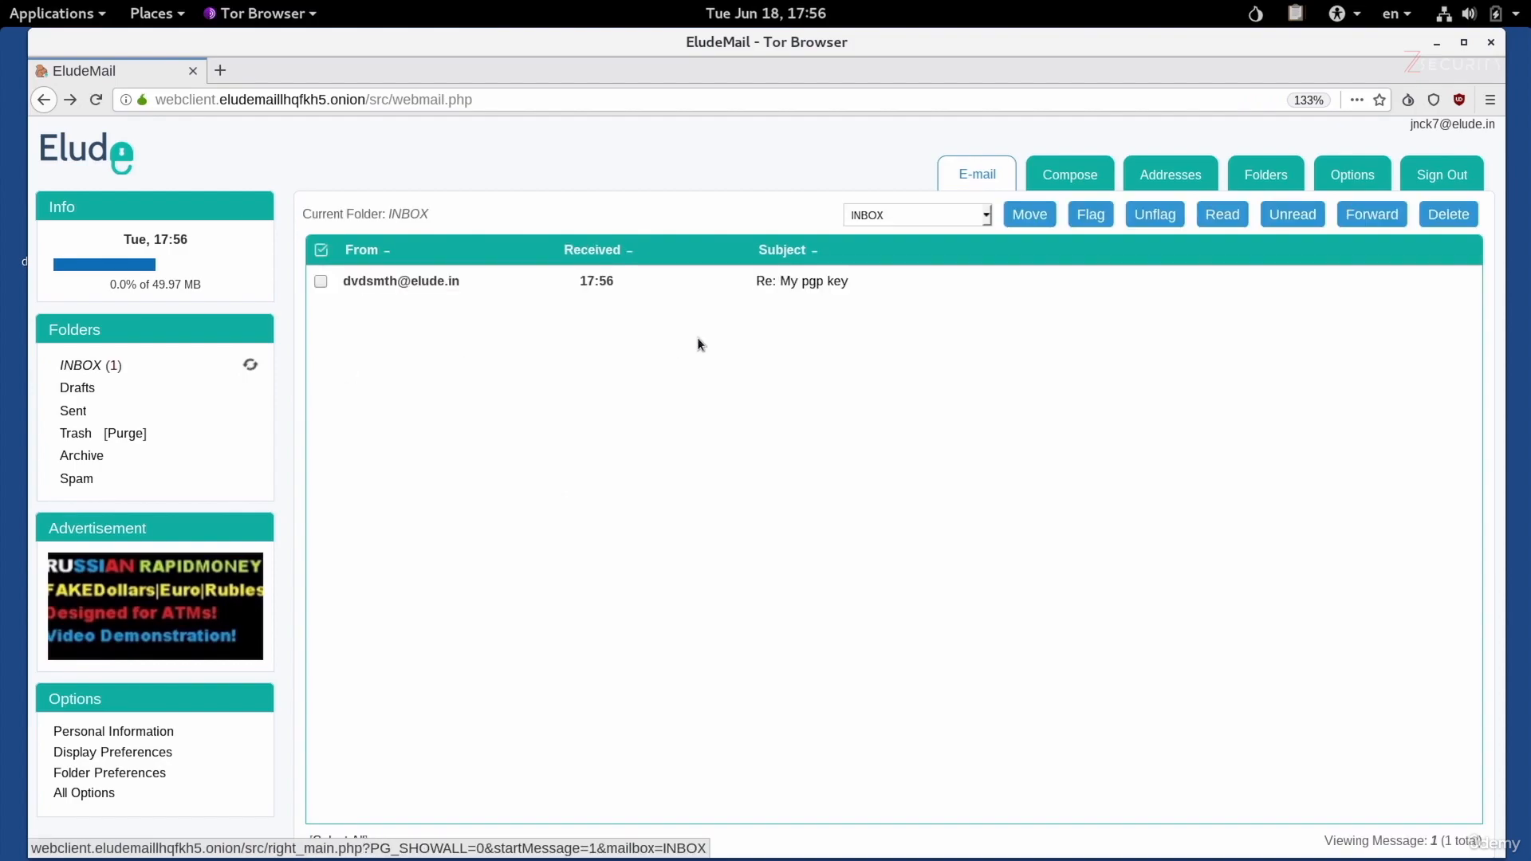
left_click(832, 285)
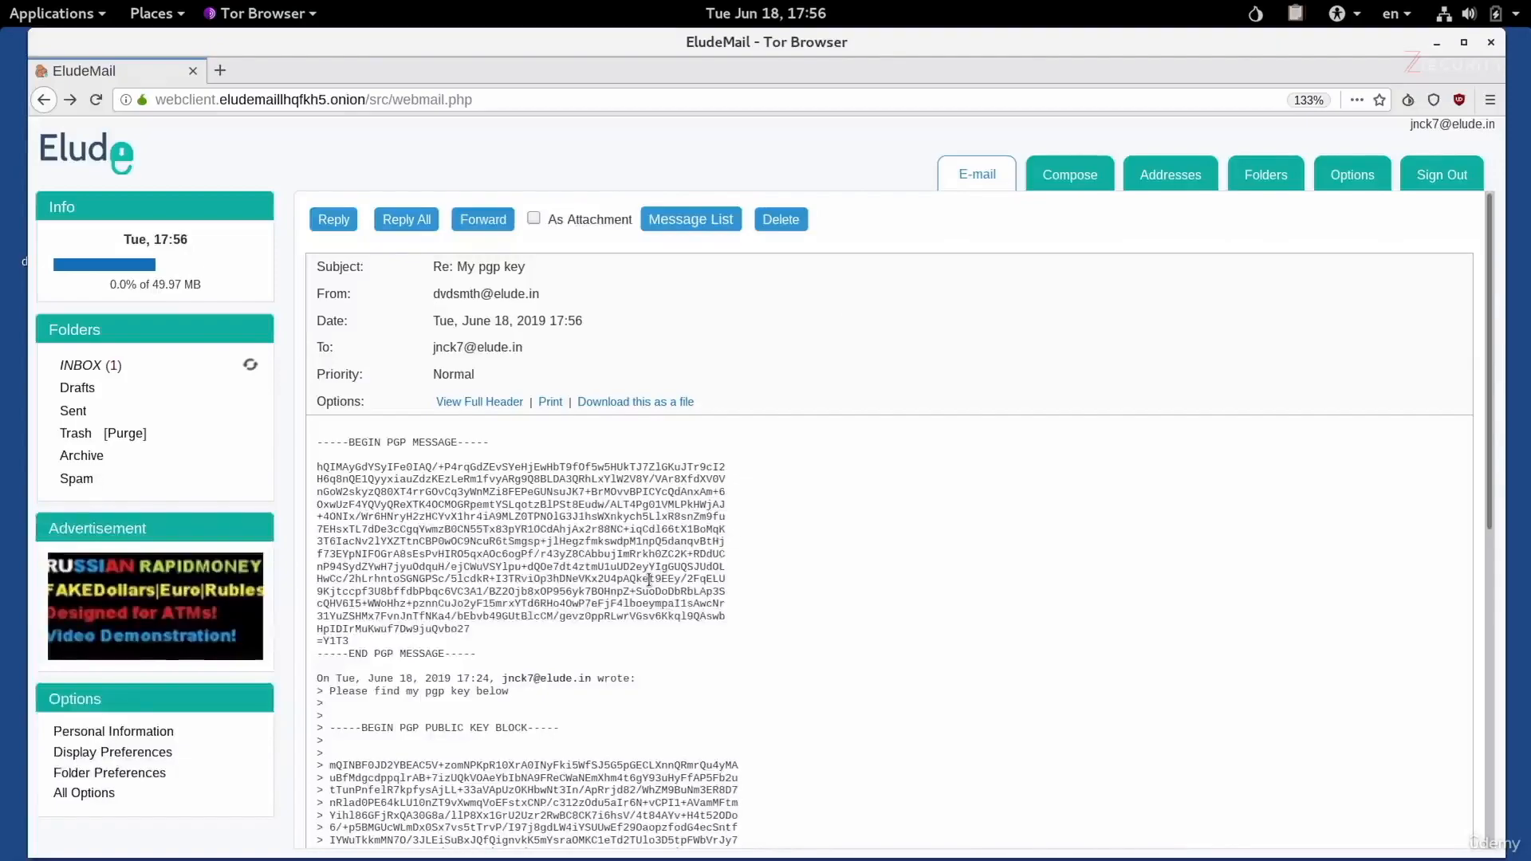
Copy the encrypted PGP message block from the received email, including its BEGIN and END lines.
key("ctrl+plus")
key("ctrl+plus")
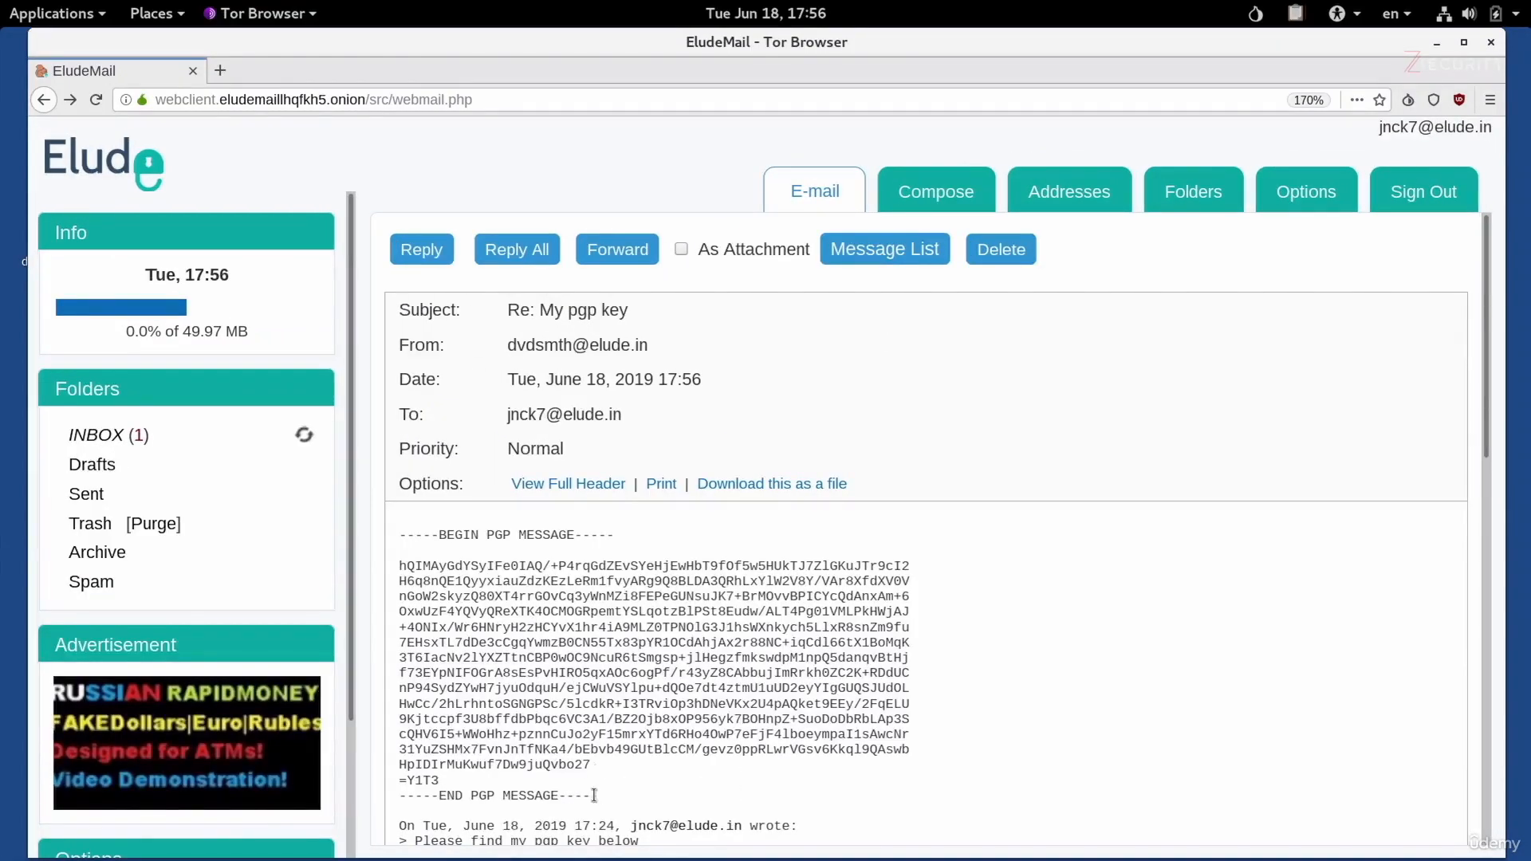
left_click_drag(600, 795, 389, 534)
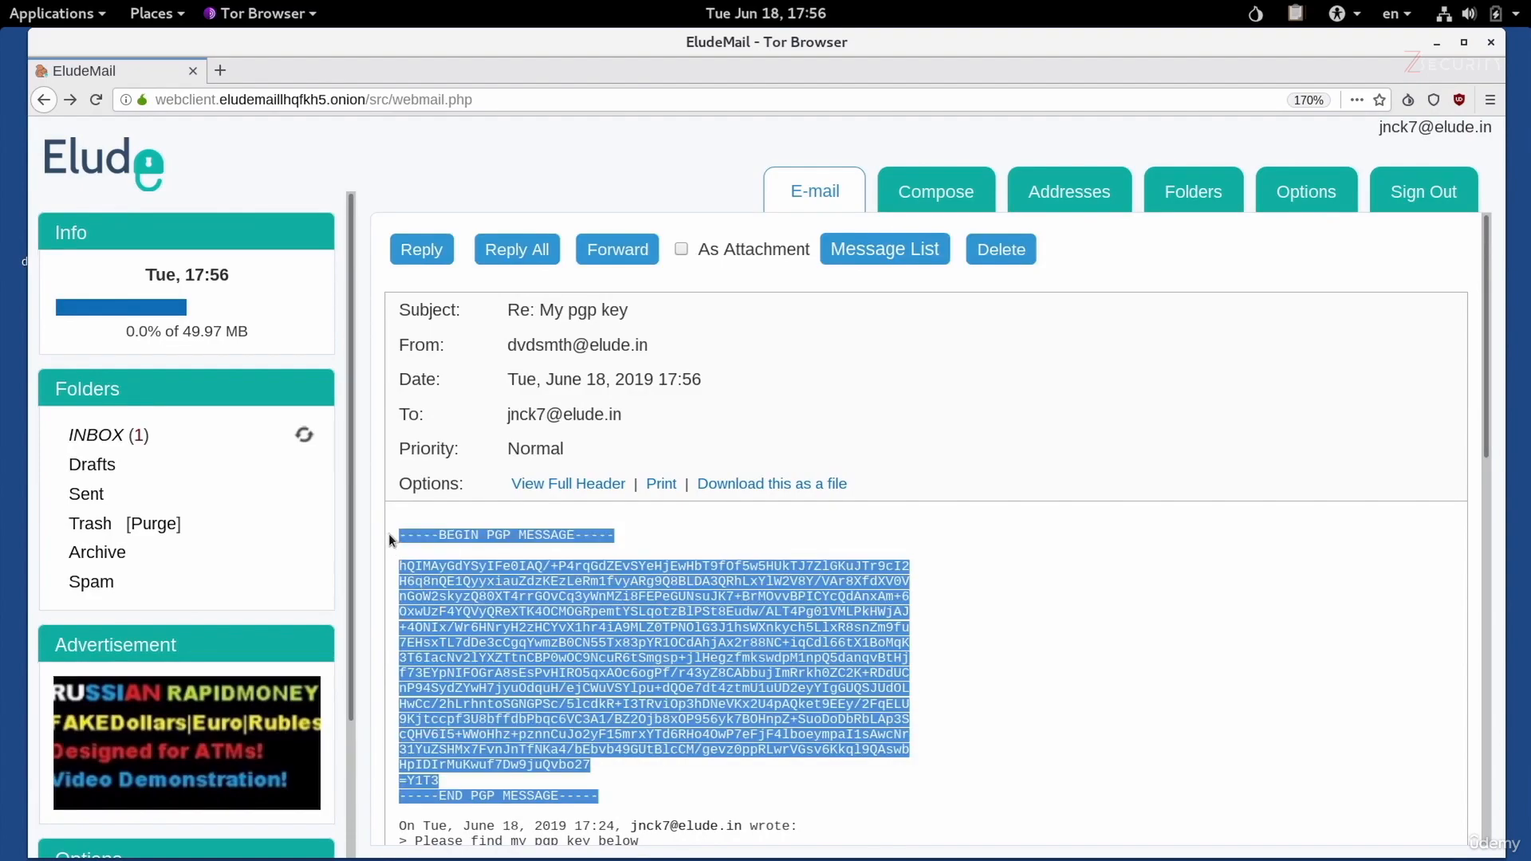
right_click(573, 576)
left_click(594, 586)
Decrypt the clipboard, entering the passphrase for the recipient's OpenPGP secret key, and highlight the decrypted message text.
left_click(1297, 16)
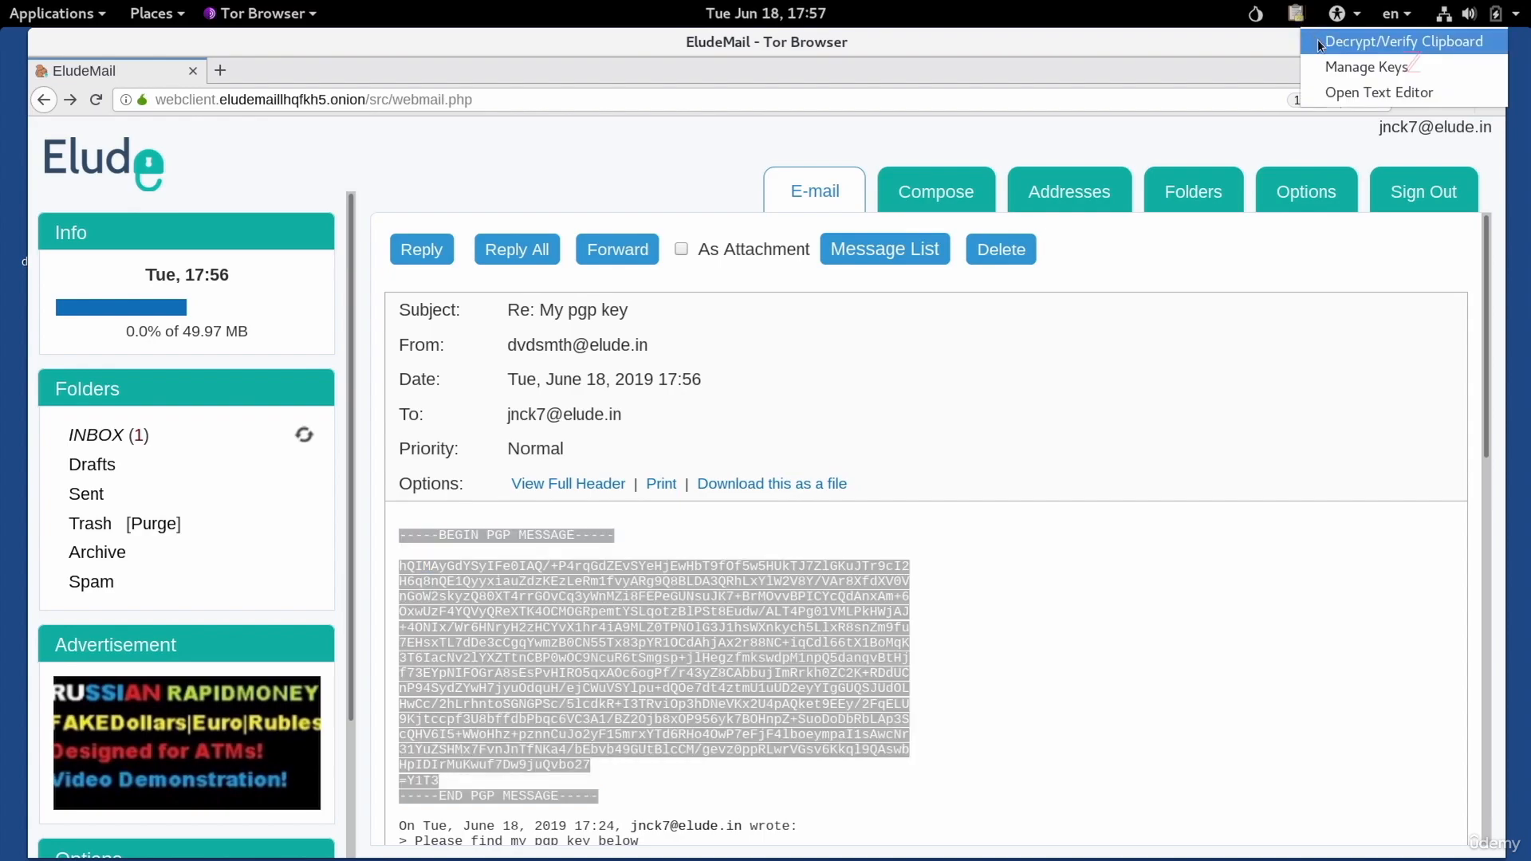
left_click(1318, 42)
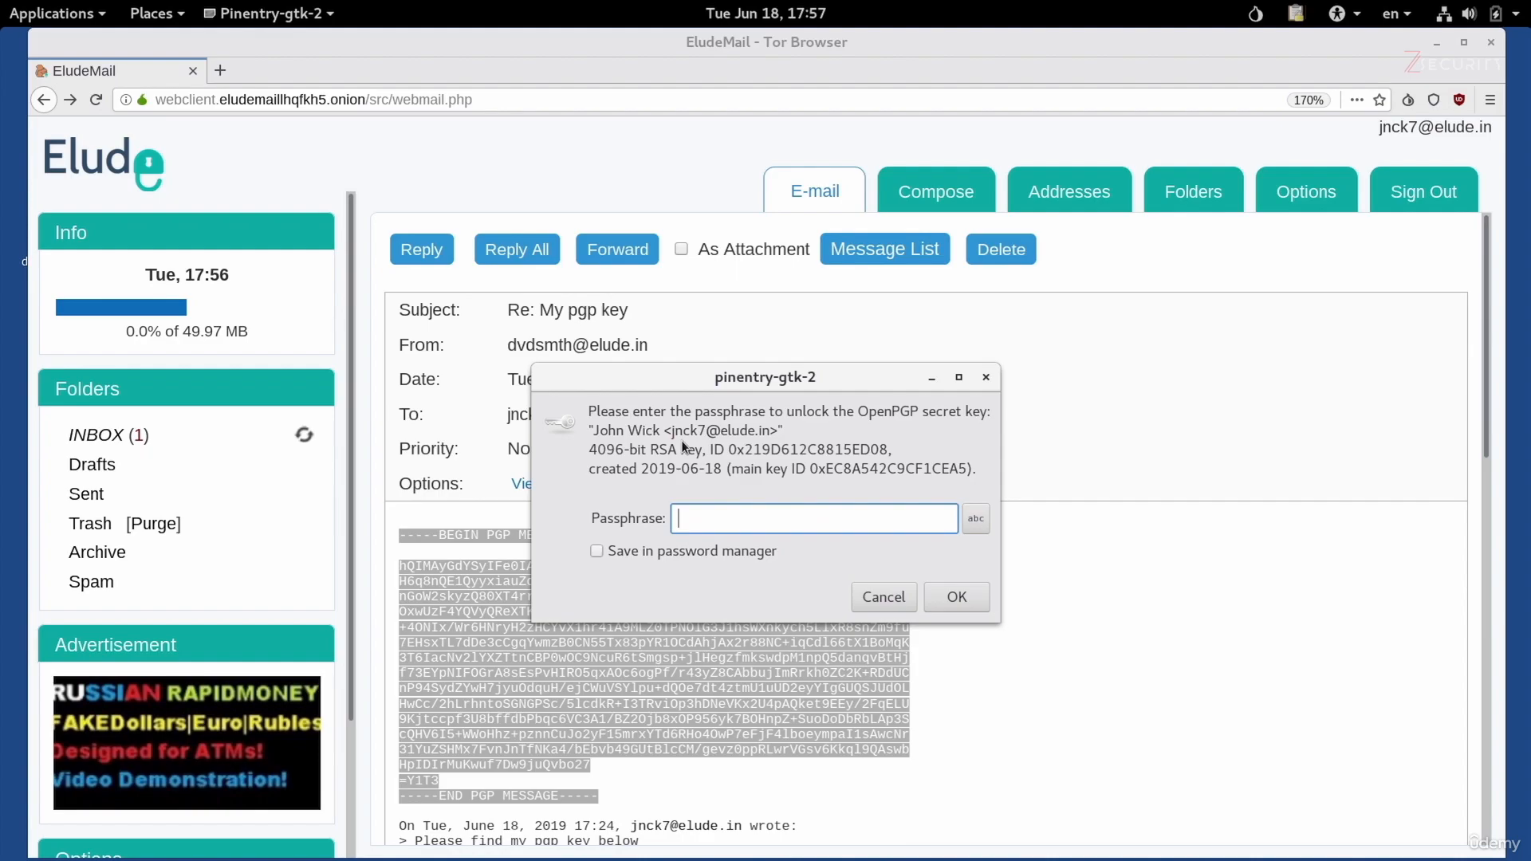
type("••••••••••••••••")
left_click(955, 608)
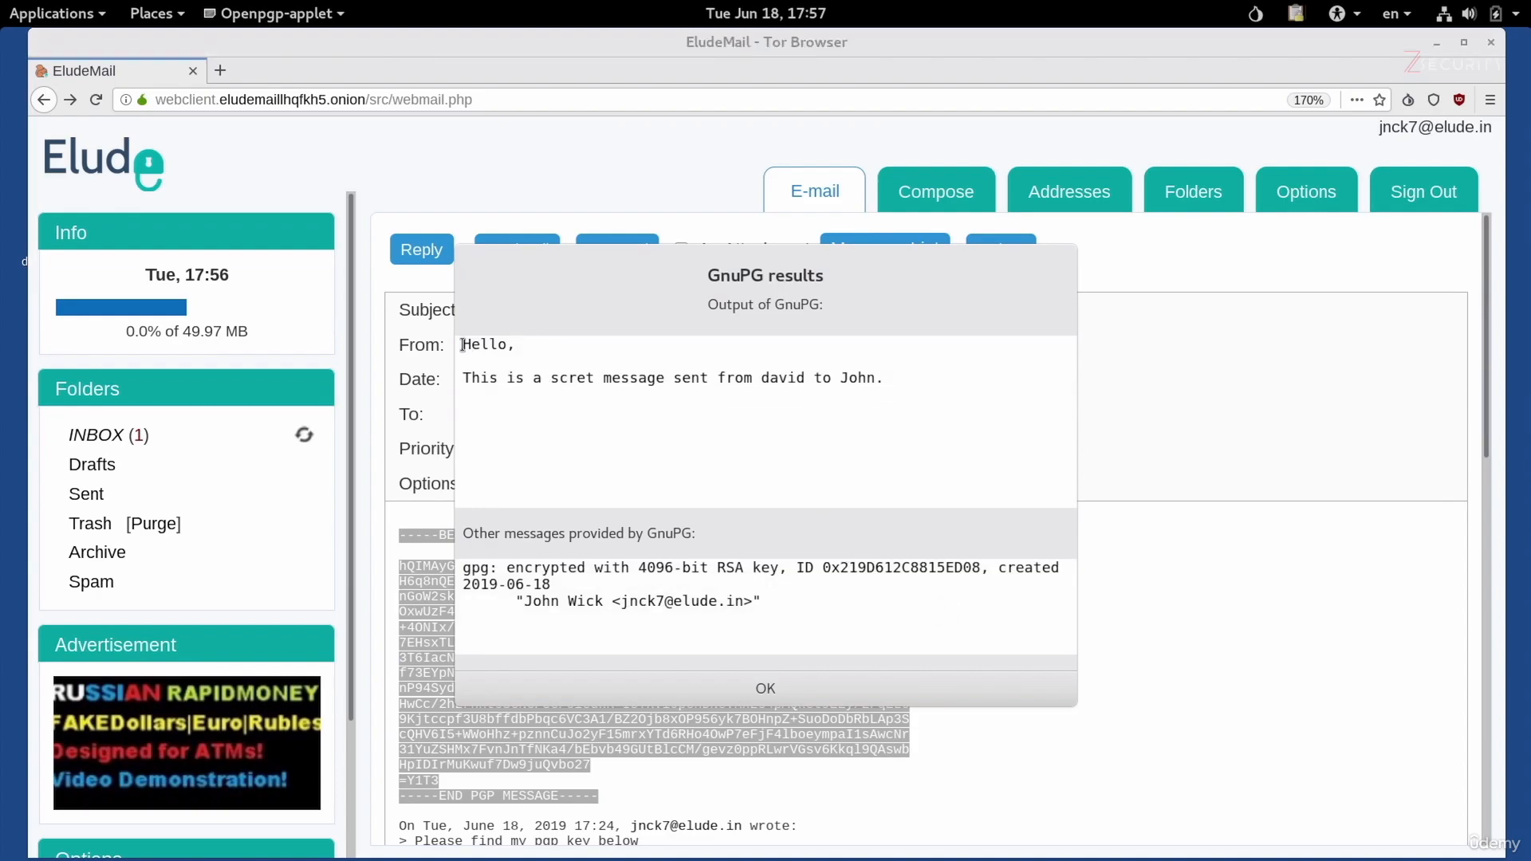
left_click_drag(463, 345, 890, 396)
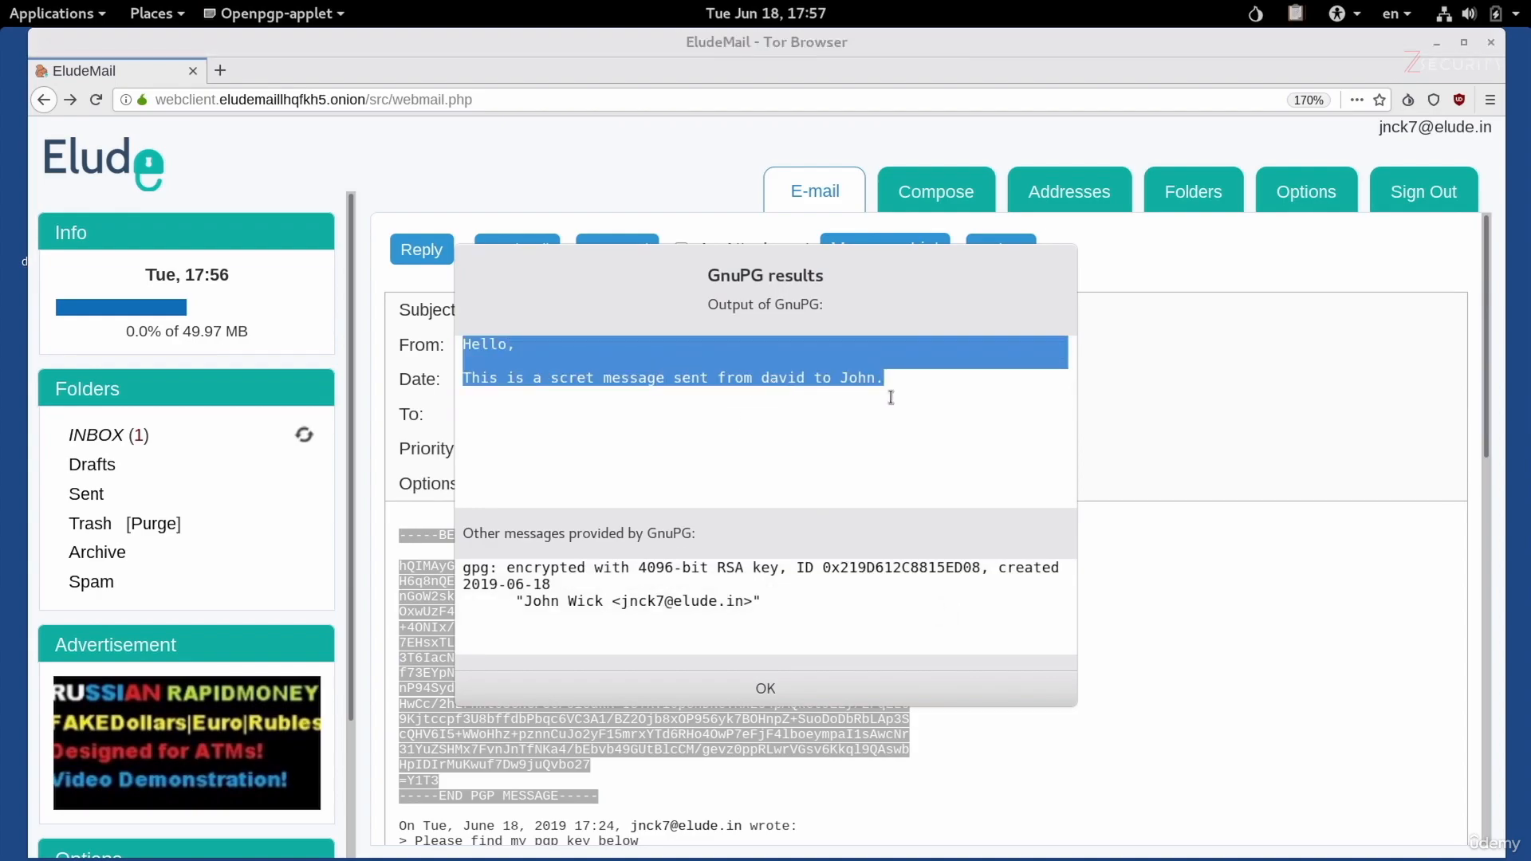